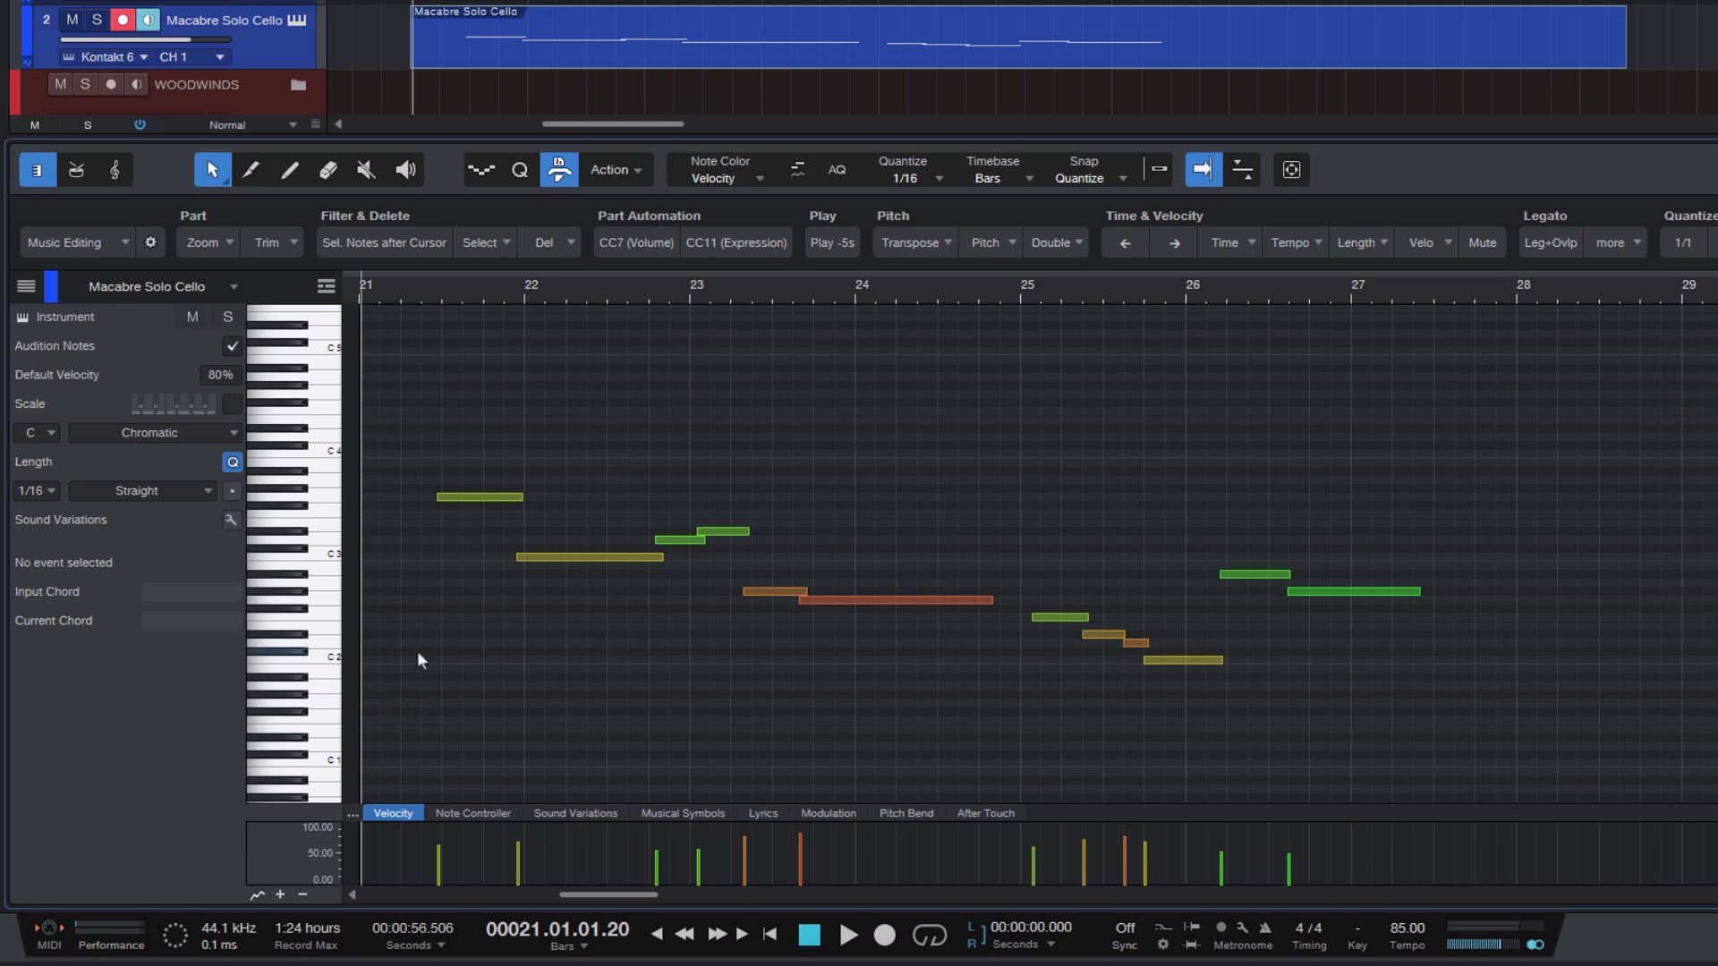
- Play the cello melody from near bar 21, then return the play position to bar 21
{"action": "left_click", "coordinate": [410, 294]}
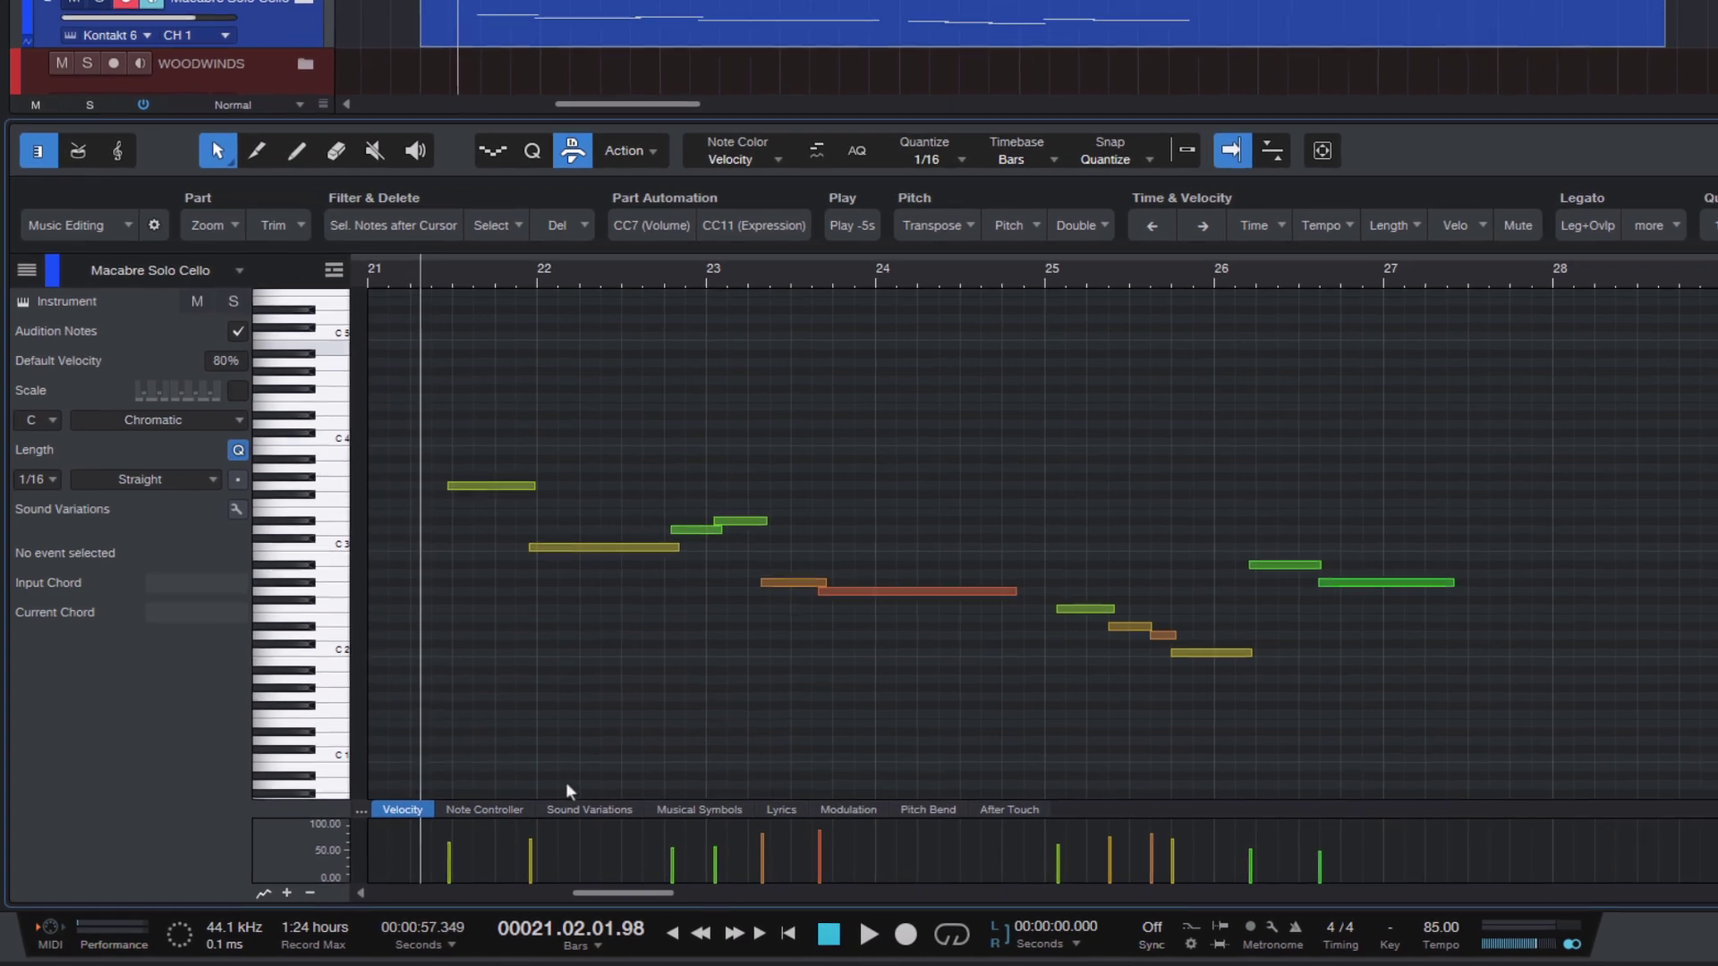
{"action": "key", "text": "space"}
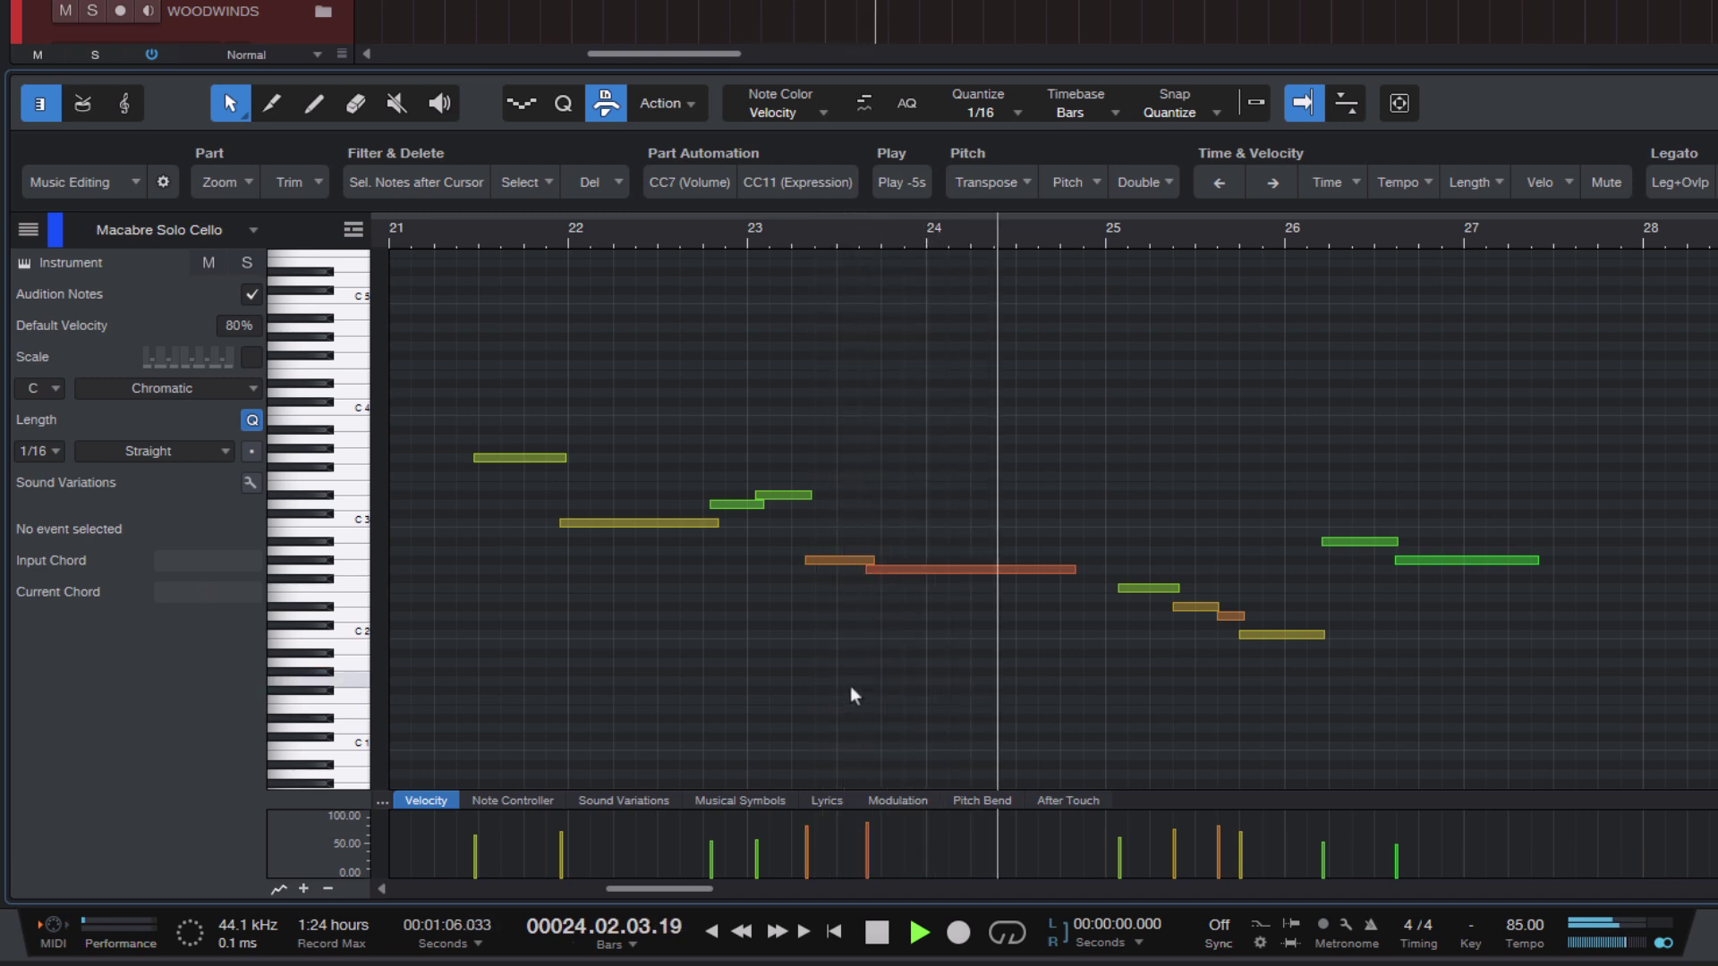
{"action": "key", "text": "space"}
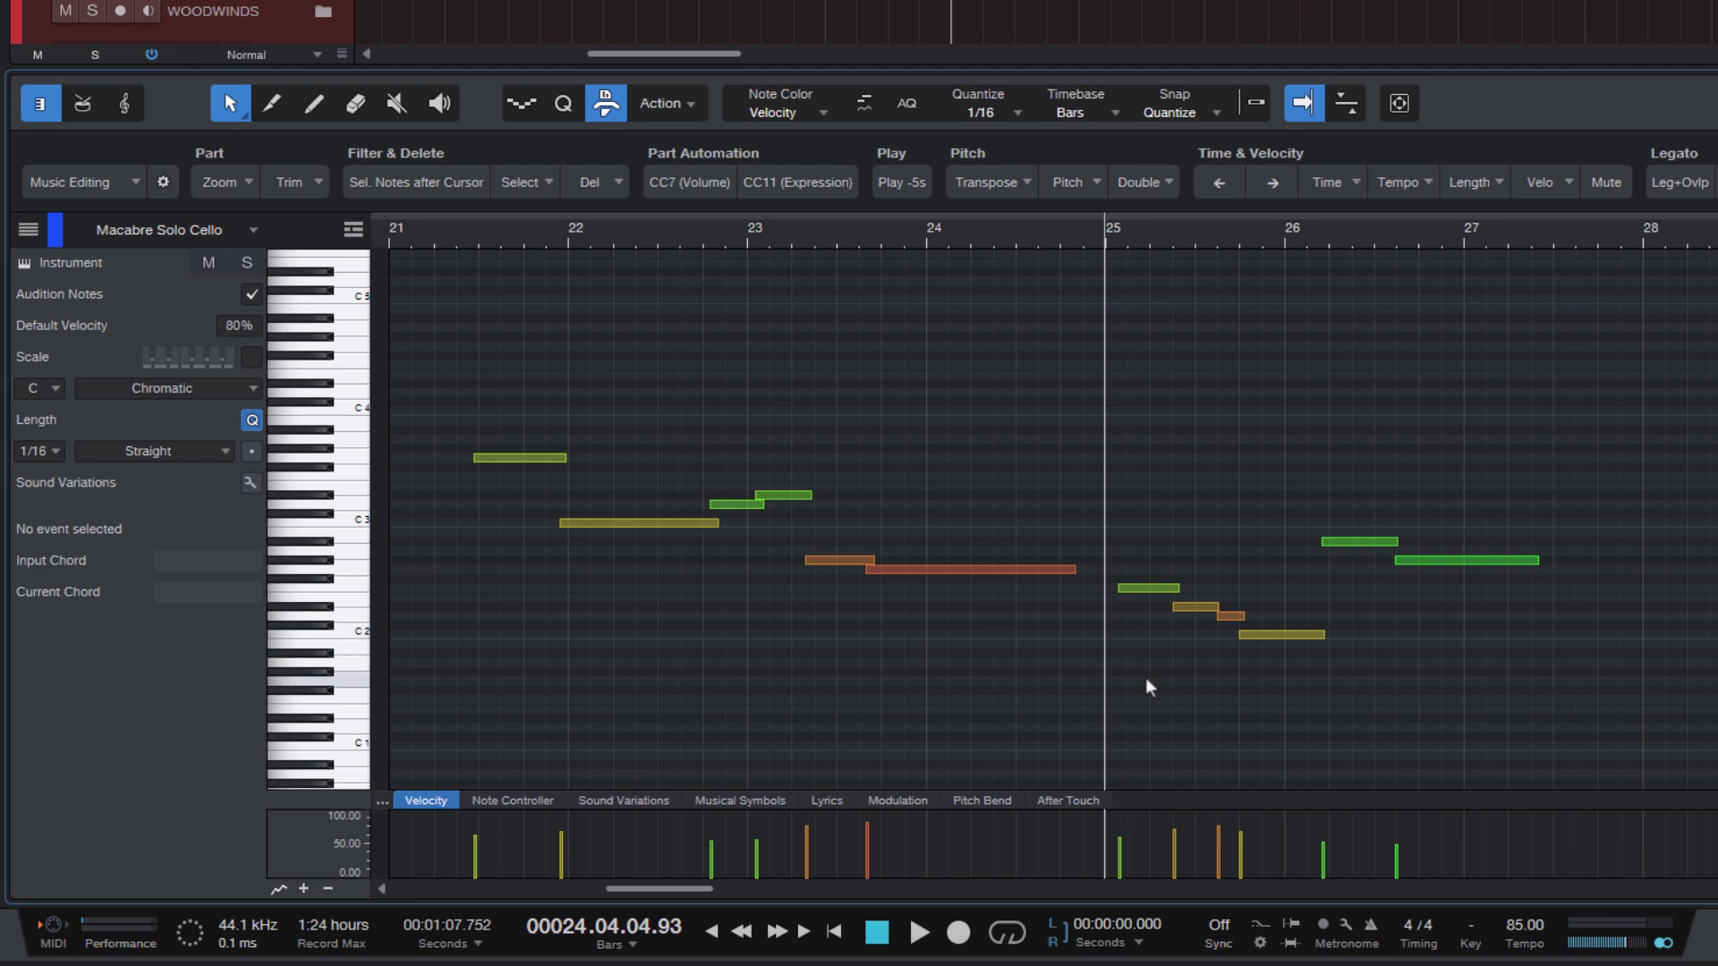
{"action": "left_click", "coordinate": [412, 229]}
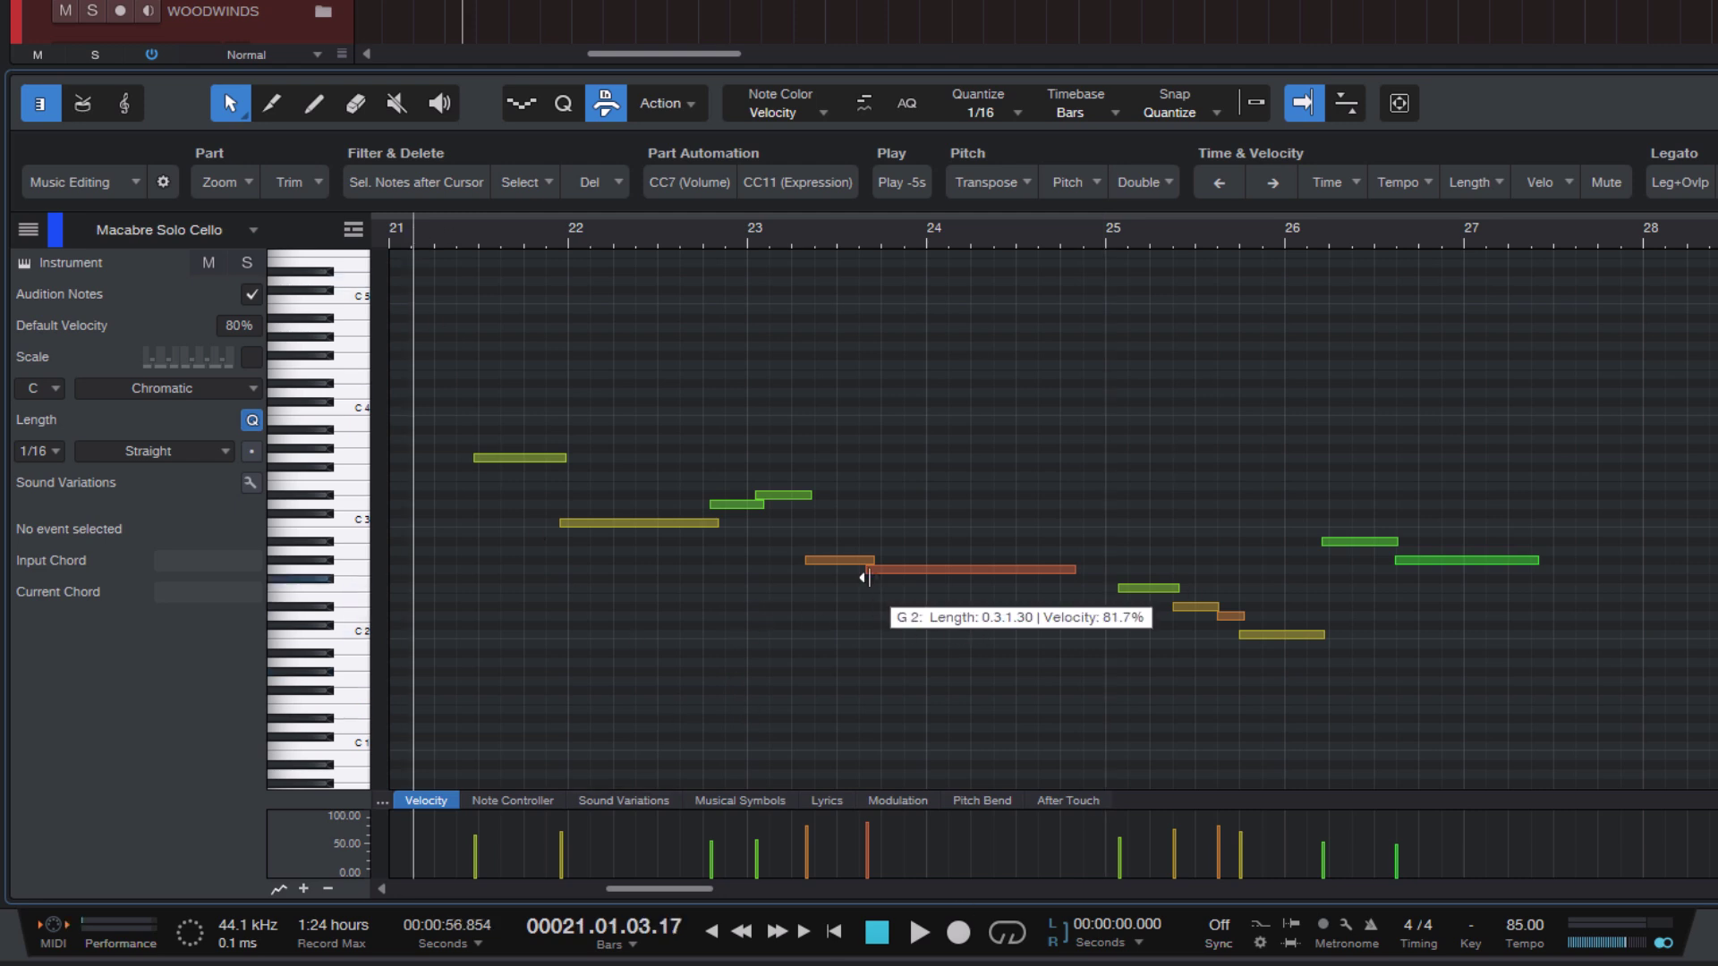
- Delay the starts of the G2 note (to bar 24), the C2 note and the lower green note
{"action": "left_click_drag", "start_coordinate": [868, 577], "coordinate": [932, 573]}
{"action": "left_click", "coordinate": [1100, 618]}
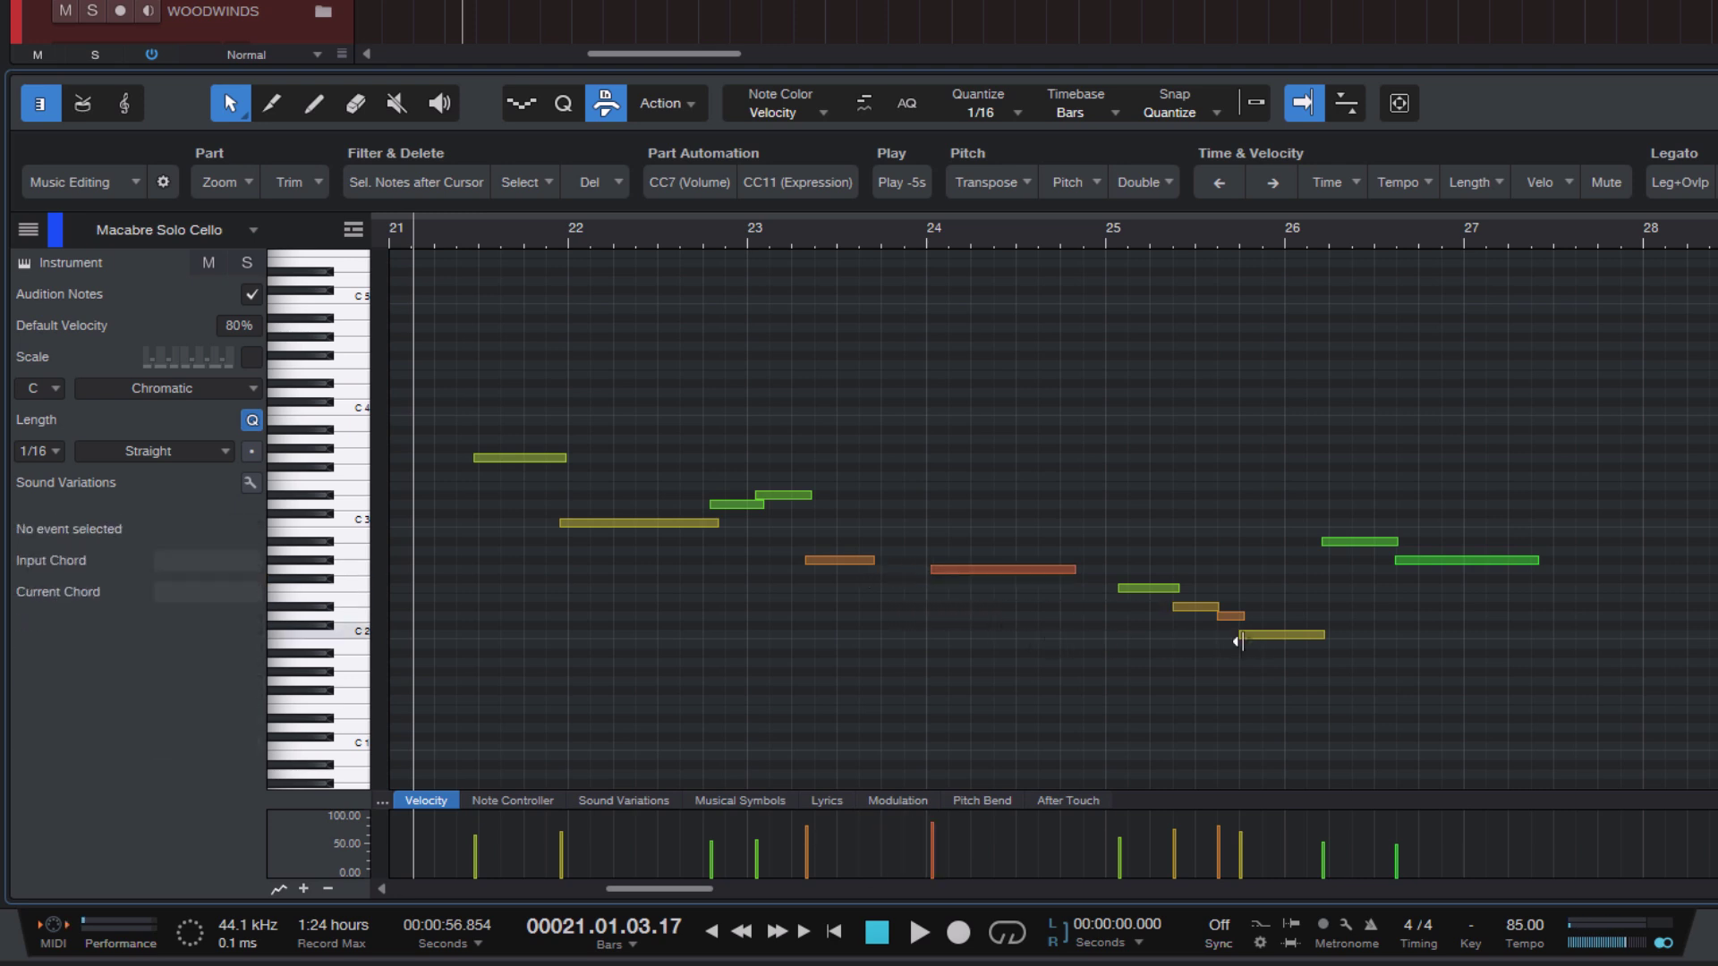
{"action": "left_click_drag", "start_coordinate": [1241, 639], "coordinate": [1265, 637]}
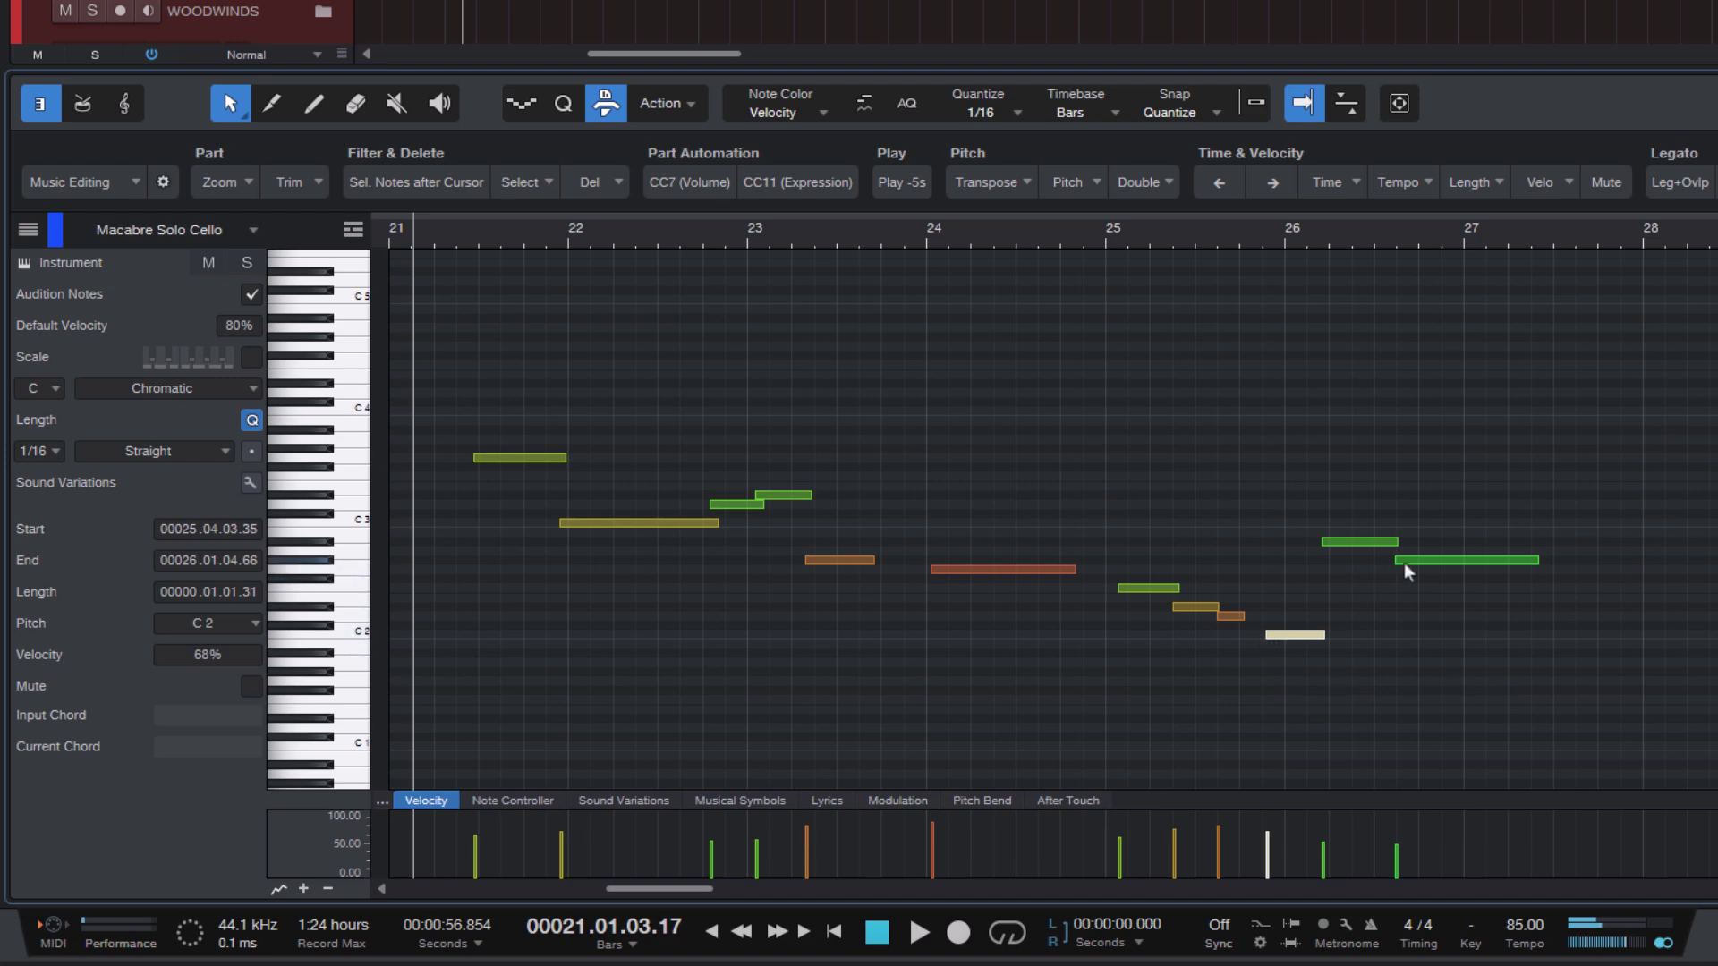
{"action": "left_click_drag", "start_coordinate": [1394, 564], "coordinate": [1421, 564]}
{"action": "left_click", "coordinate": [634, 349]}
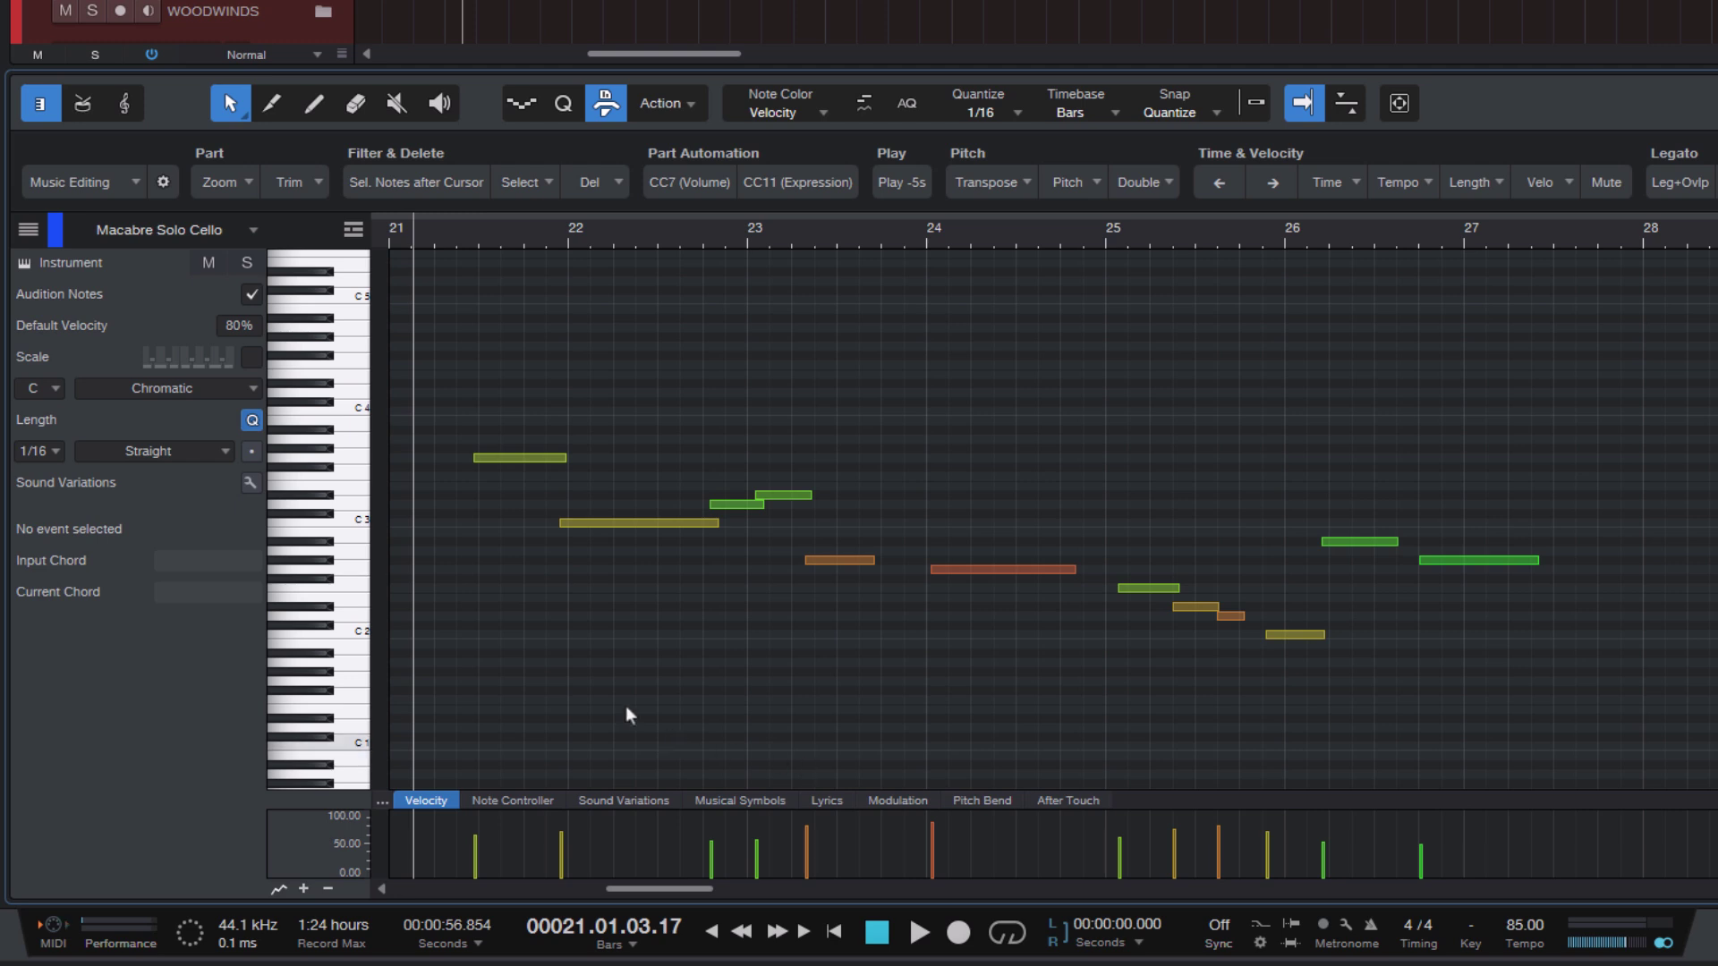
- Play the edited cello melody from near bar 21 to hear the new gaps
{"action": "left_click", "coordinate": [454, 229]}
{"action": "key", "text": "space"}
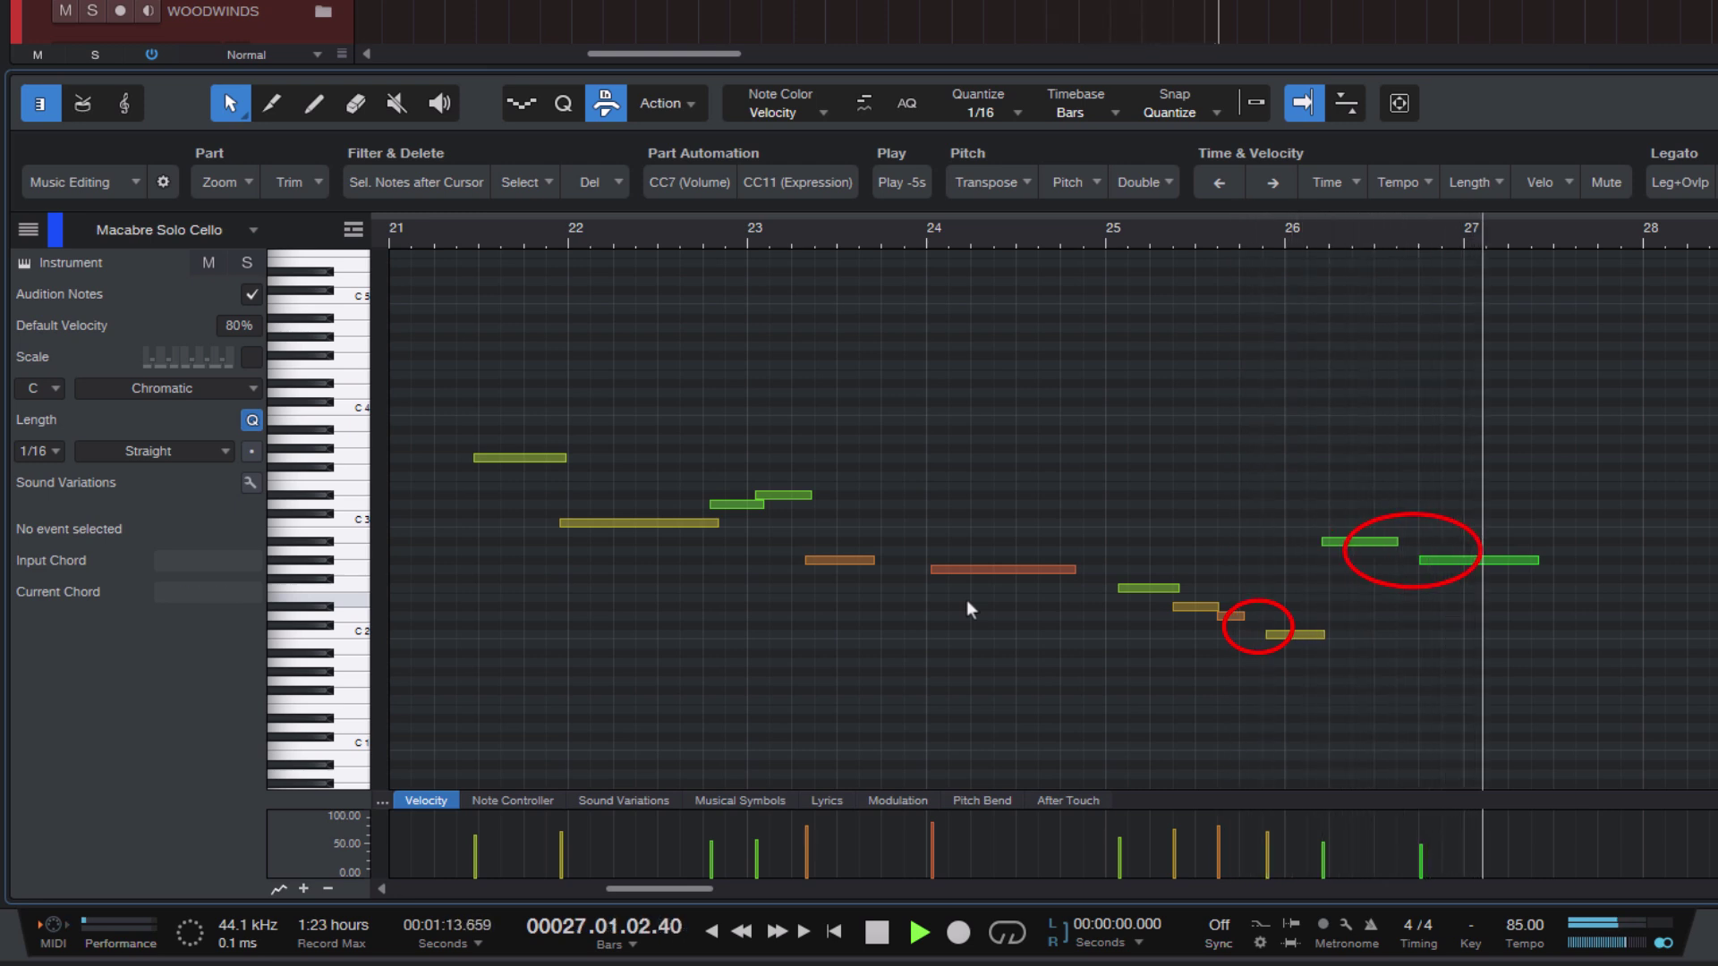
{"action": "key", "text": "space"}
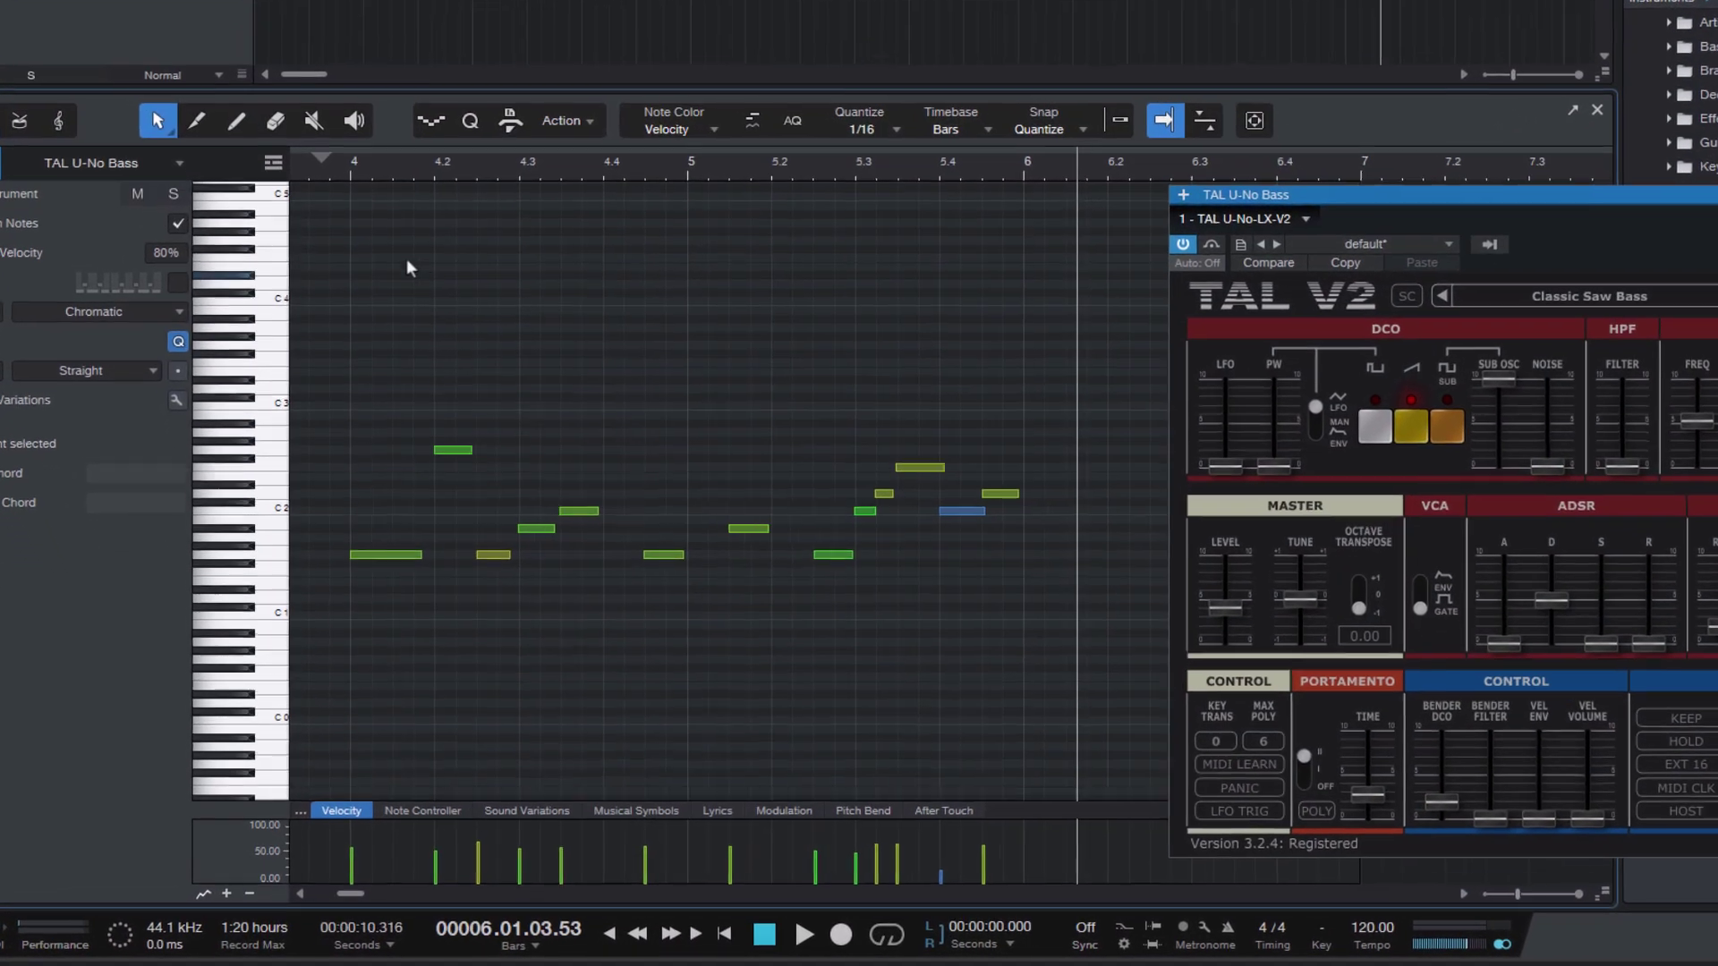
- Play the TAL U-No Bass line from bar 4
{"action": "left_click", "coordinate": [333, 160]}
{"action": "key", "text": "space"}
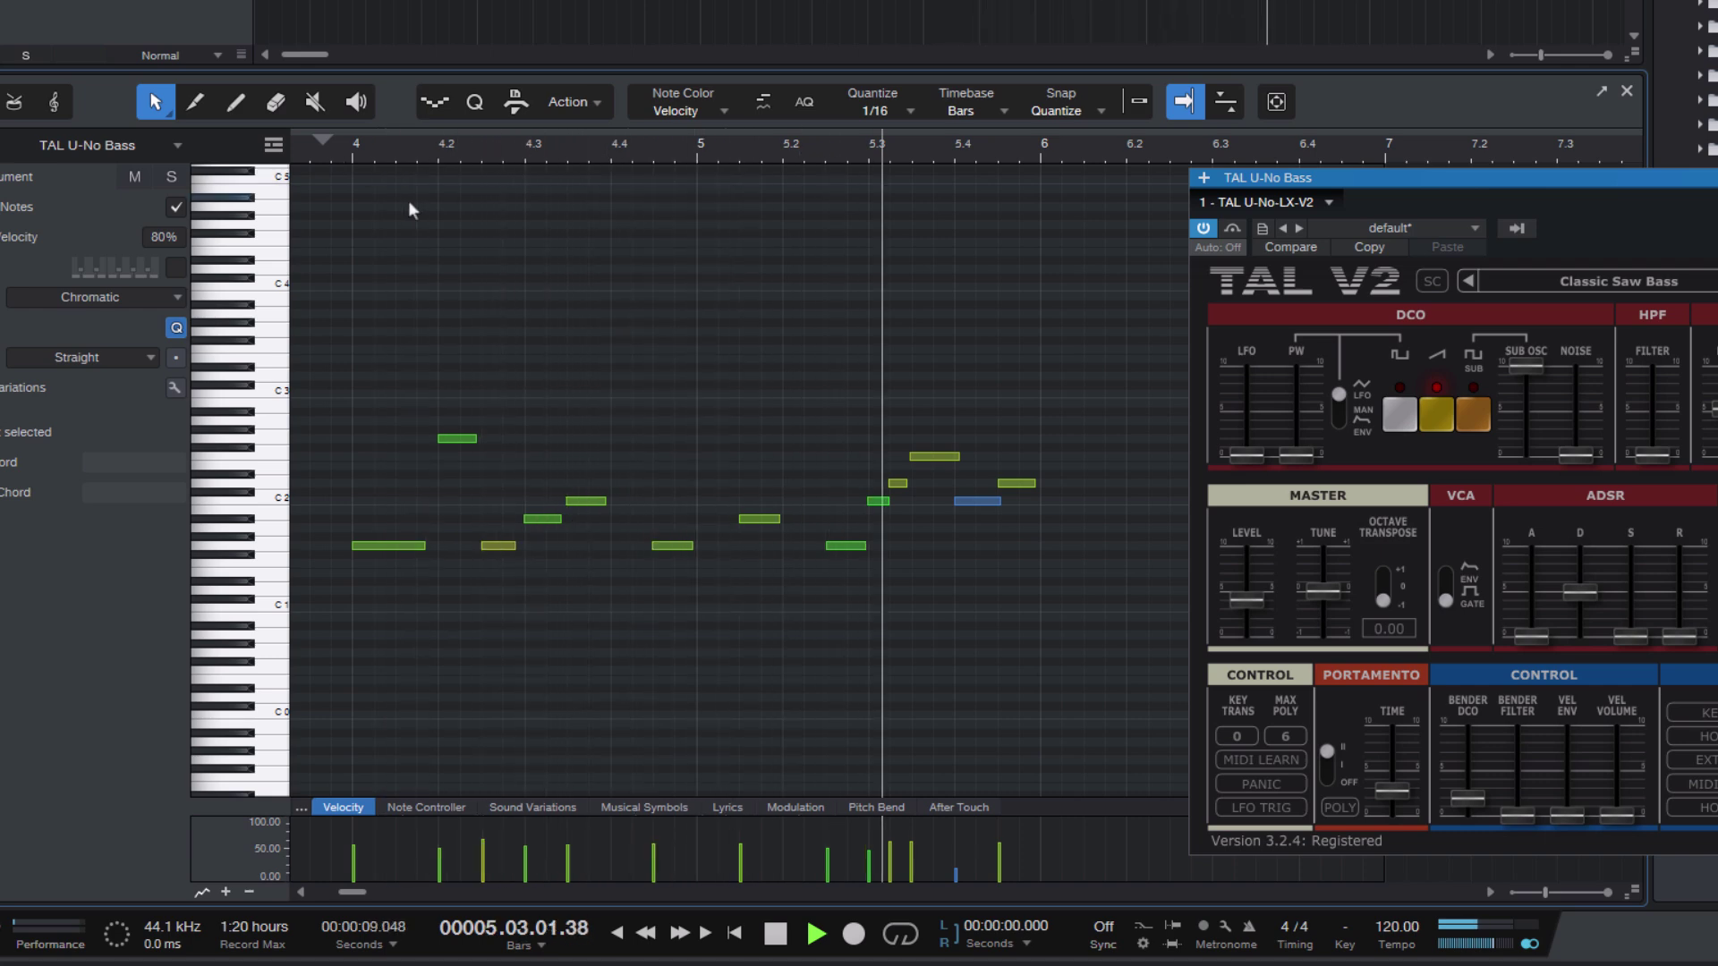
{"action": "key", "text": "space"}
- Lengthen the first G1, the high note near bar 4.2 and the following low note, then replay from bar 4
{"action": "left_click_drag", "start_coordinate": [424, 546], "coordinate": [439, 546]}
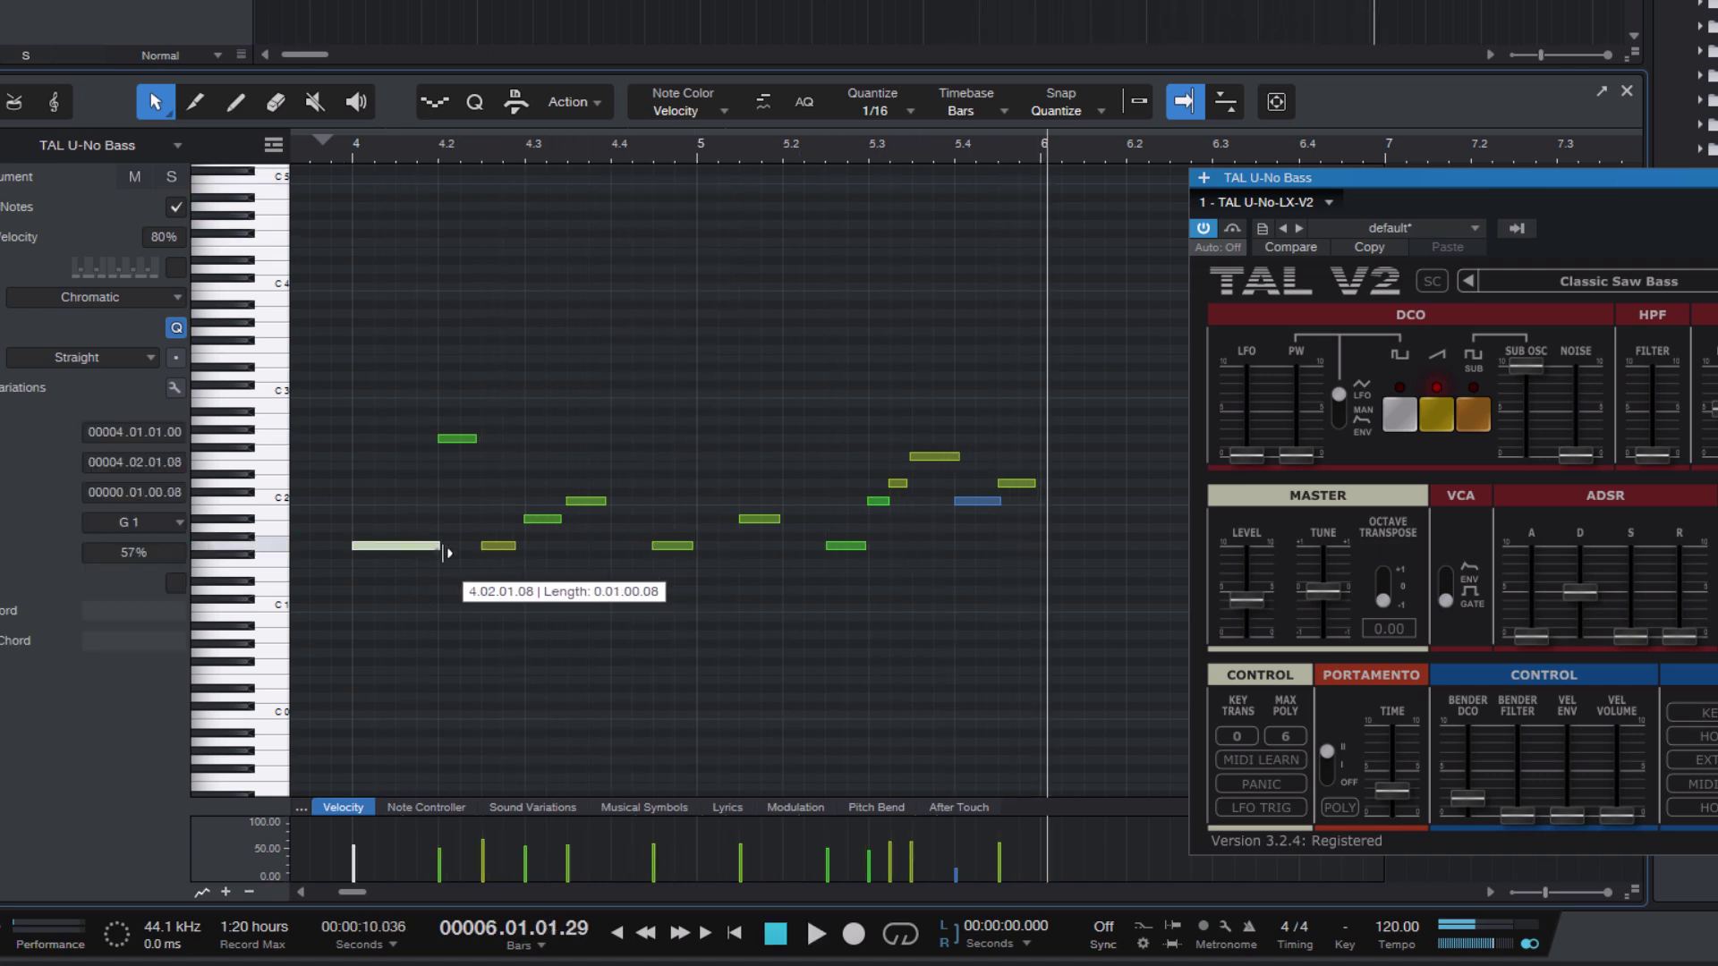
{"action": "left_click_drag", "start_coordinate": [476, 438], "coordinate": [492, 438]}
{"action": "left_click_drag", "start_coordinate": [515, 546], "coordinate": [538, 547]}
{"action": "left_click", "coordinate": [582, 580]}
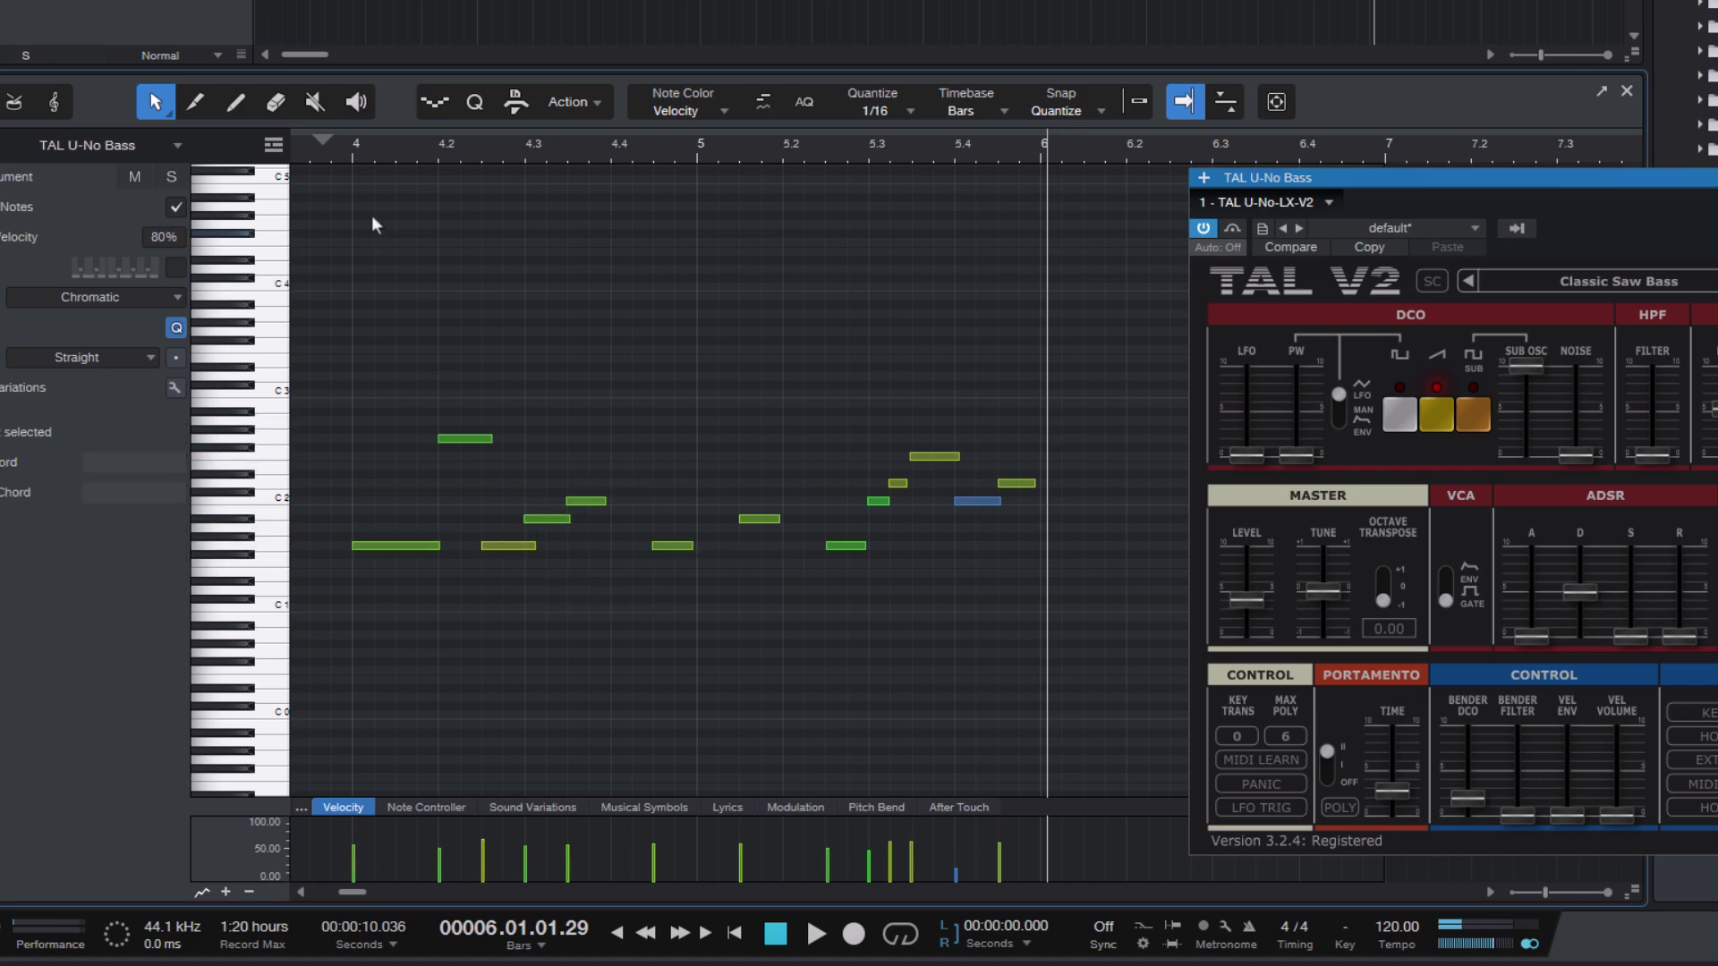
{"action": "left_click", "coordinate": [340, 148]}
{"action": "key", "text": "space"}
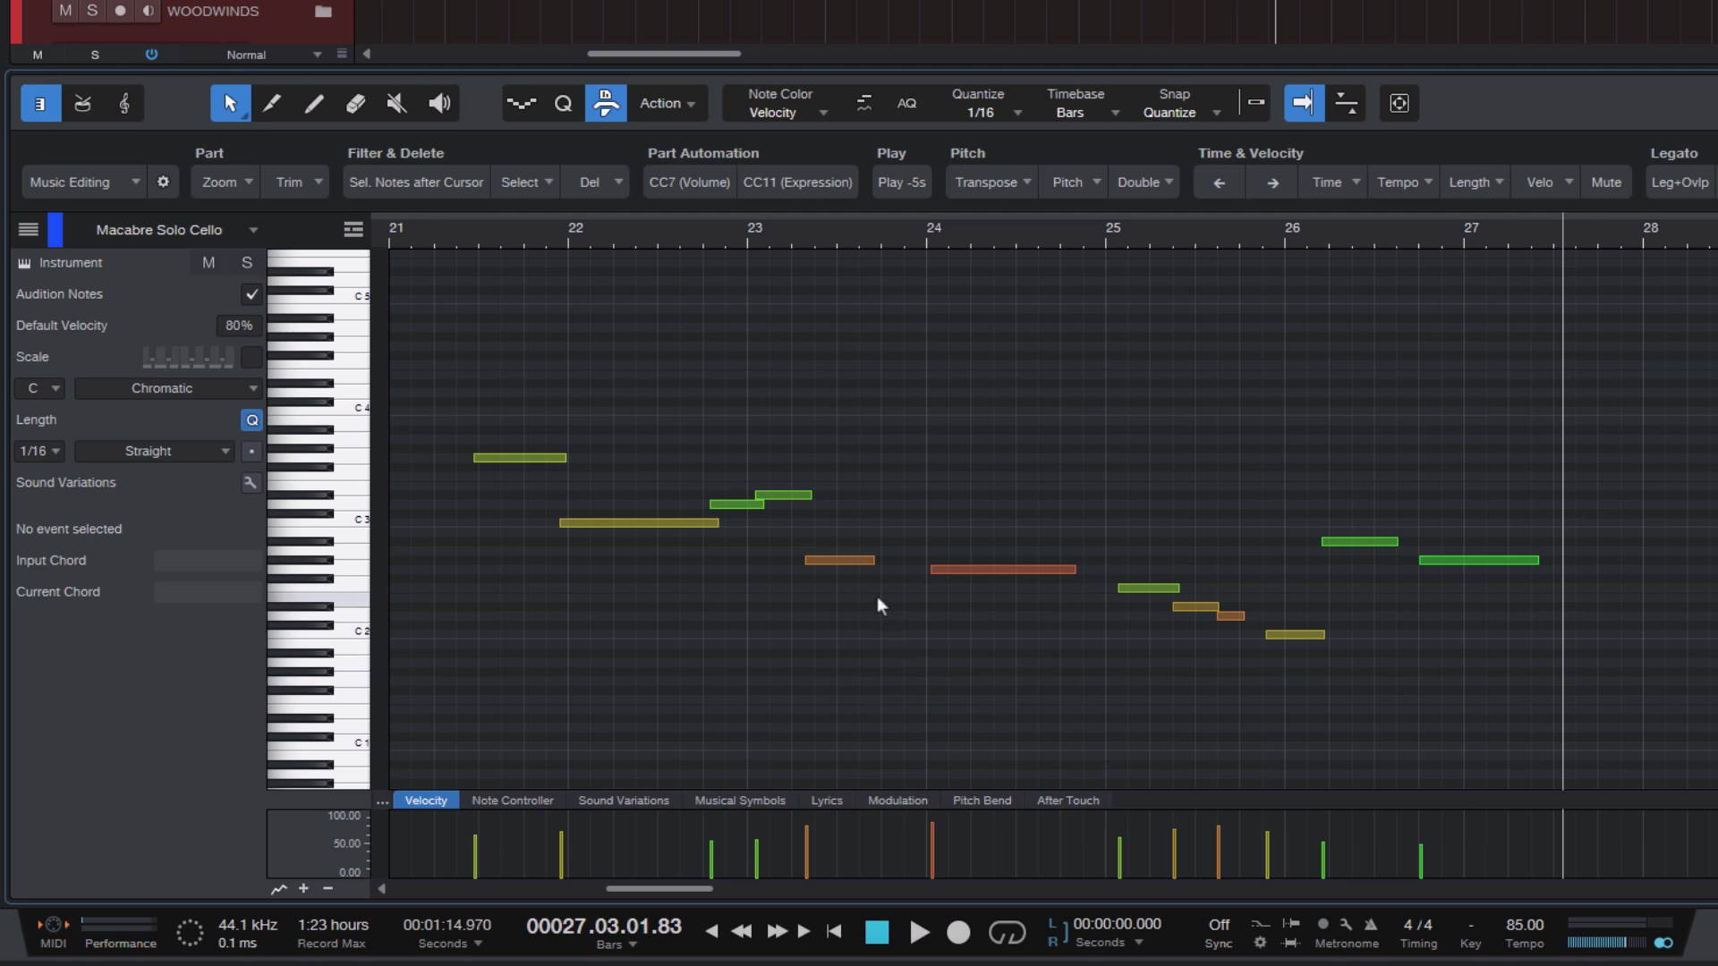
- Extend the bar-23 orange note to 24.01.02.25, plus the short orange and upper green notes, into their following notes
{"action": "left_click_drag", "start_coordinate": [874, 561], "coordinate": [942, 583]}
{"action": "left_click", "coordinate": [956, 610]}
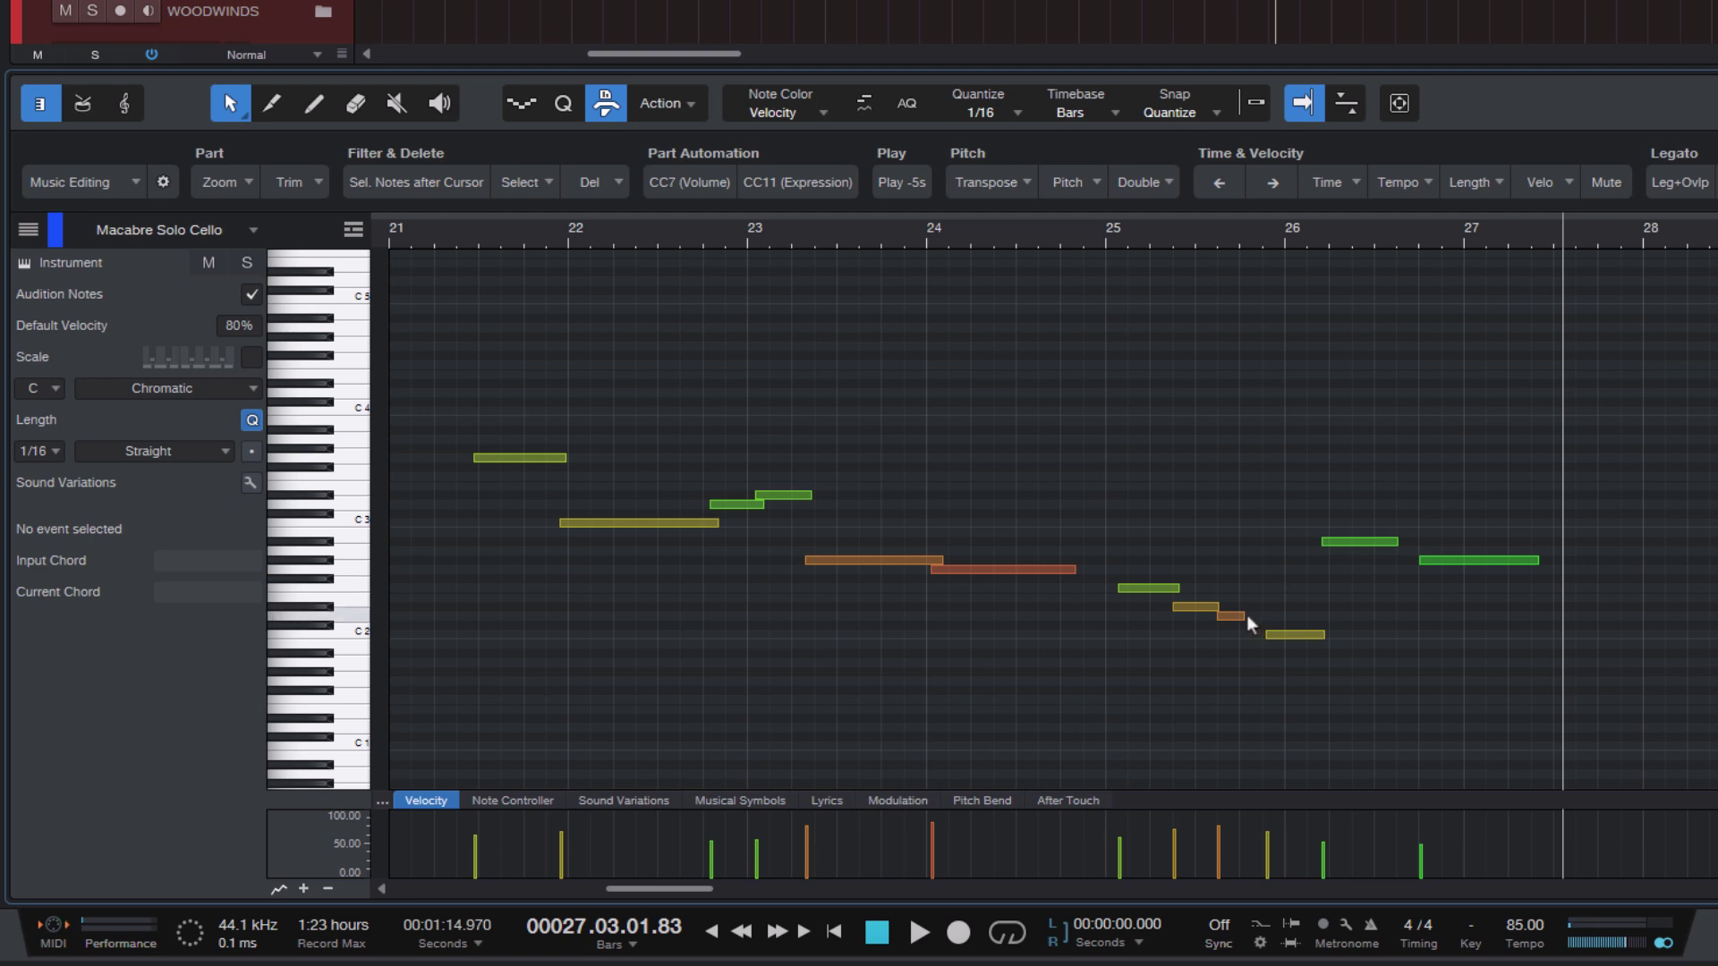
{"action": "left_click_drag", "start_coordinate": [1245, 615], "coordinate": [1273, 617]}
{"action": "left_click", "coordinate": [1421, 539]}
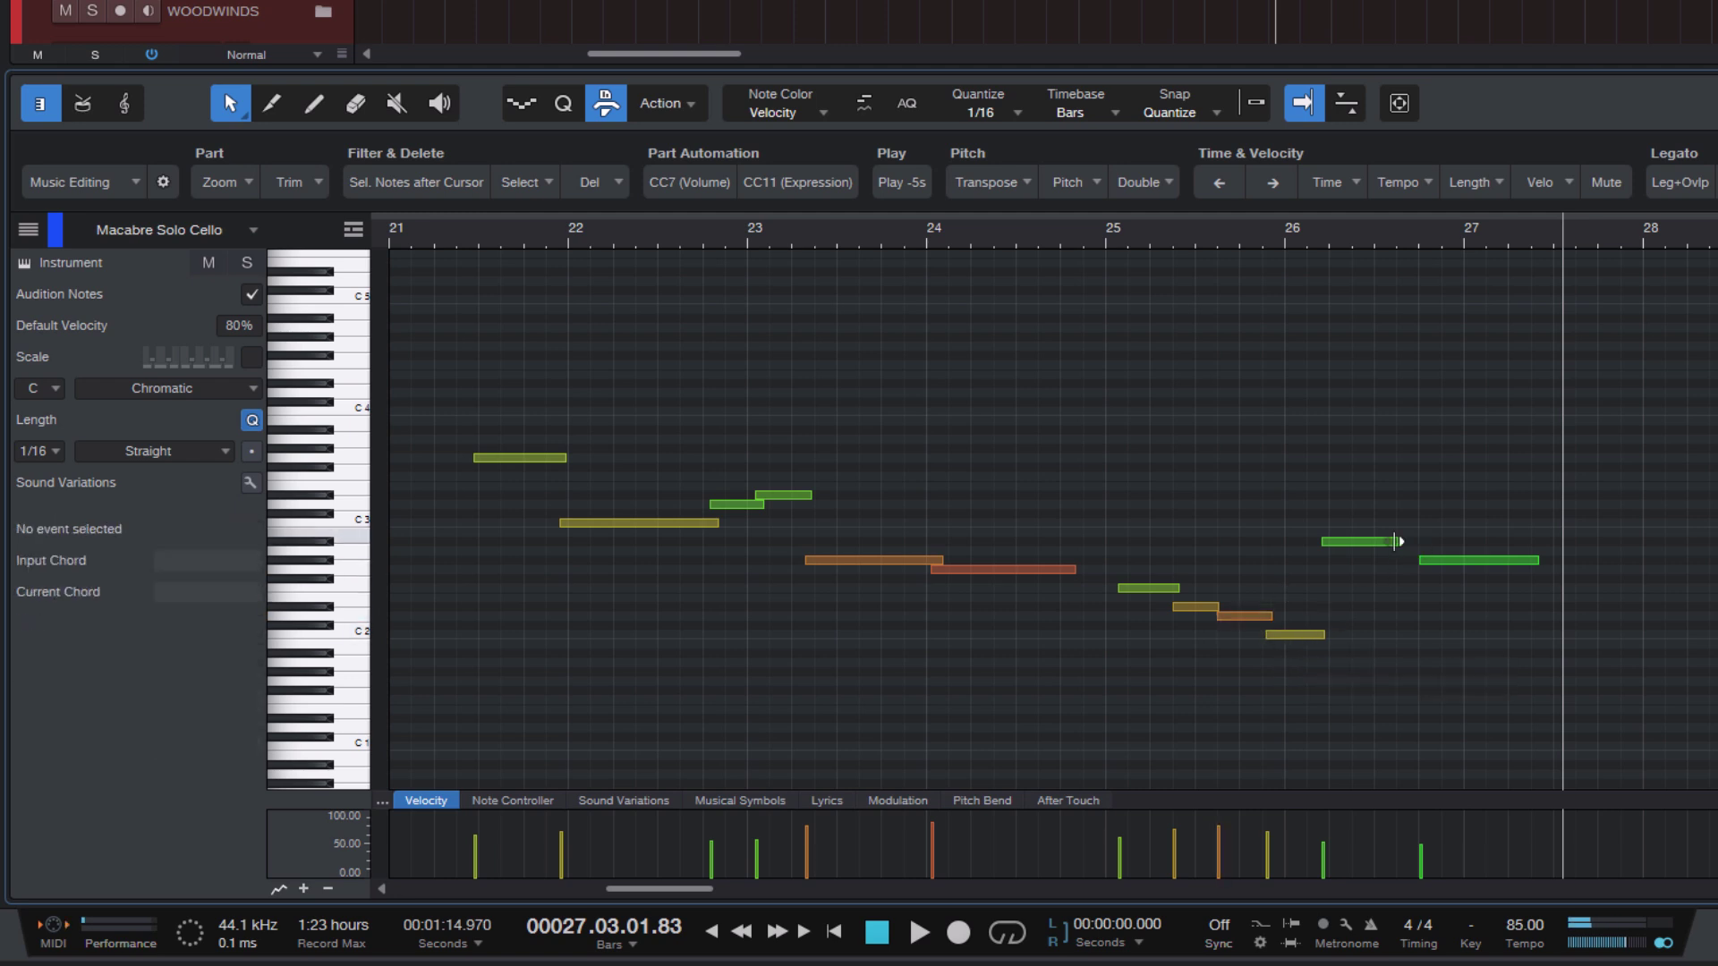
{"action": "left_click_drag", "start_coordinate": [1396, 542], "coordinate": [1423, 582]}
{"action": "left_click", "coordinate": [1423, 600]}
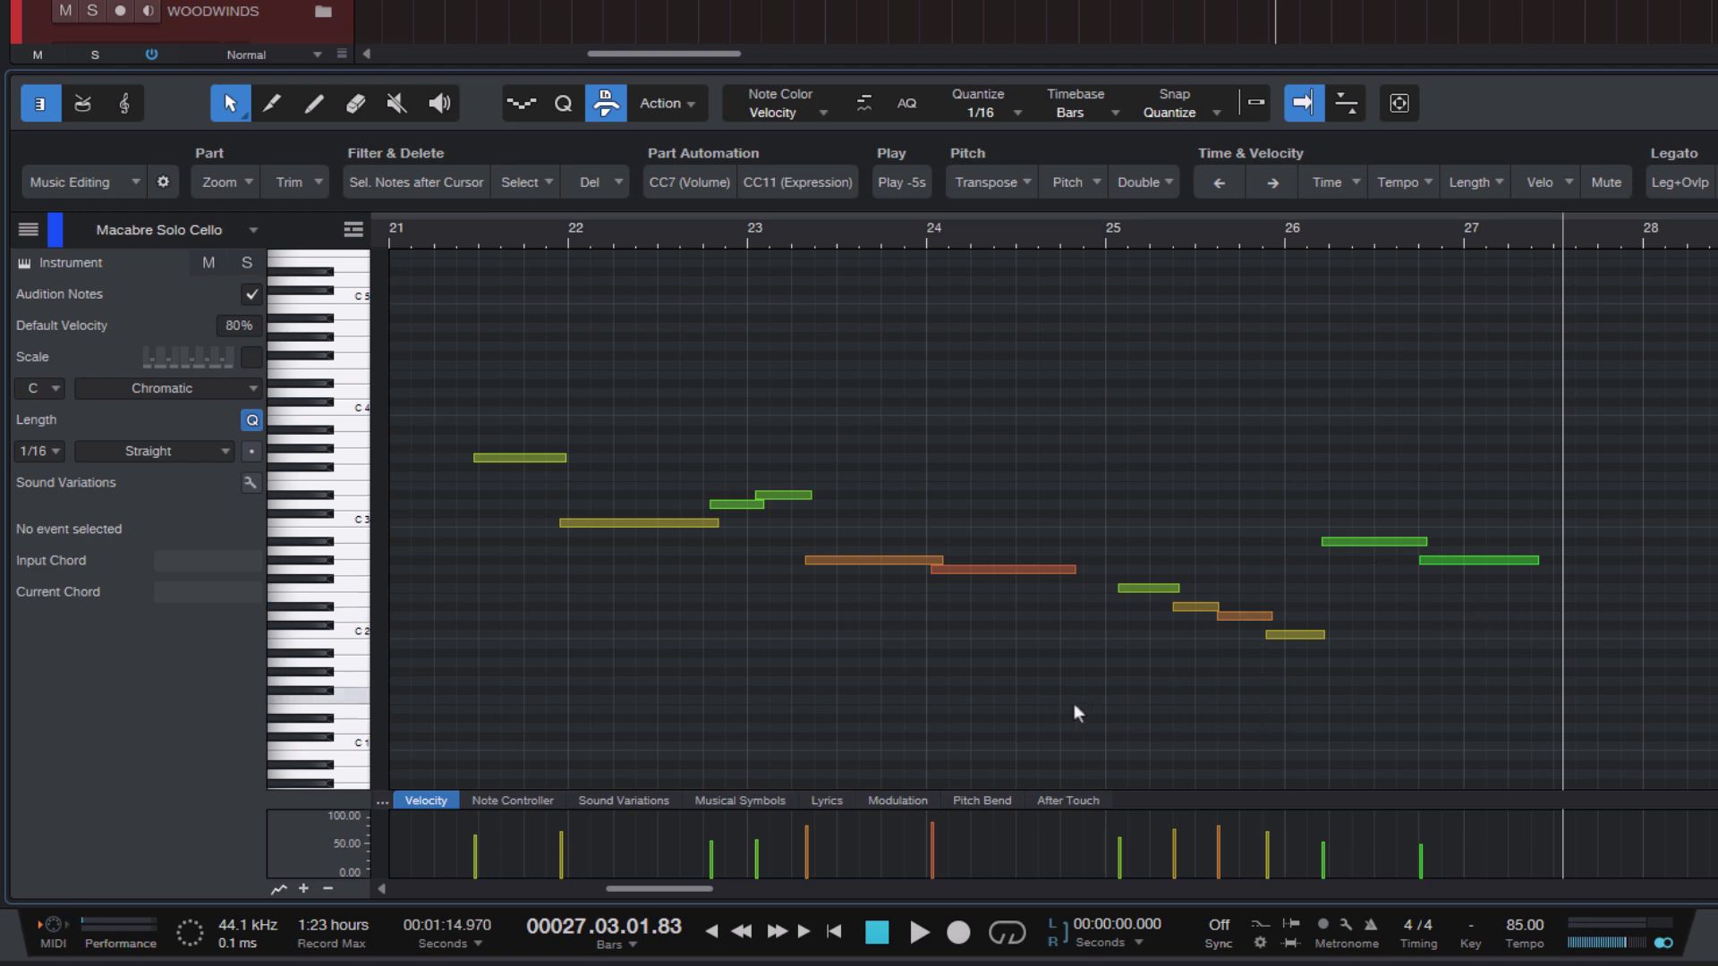
- Undo the note edits and move the orange and red notes' shared boundary to bar 24
{"action": "key", "text": "ctrl+z"}
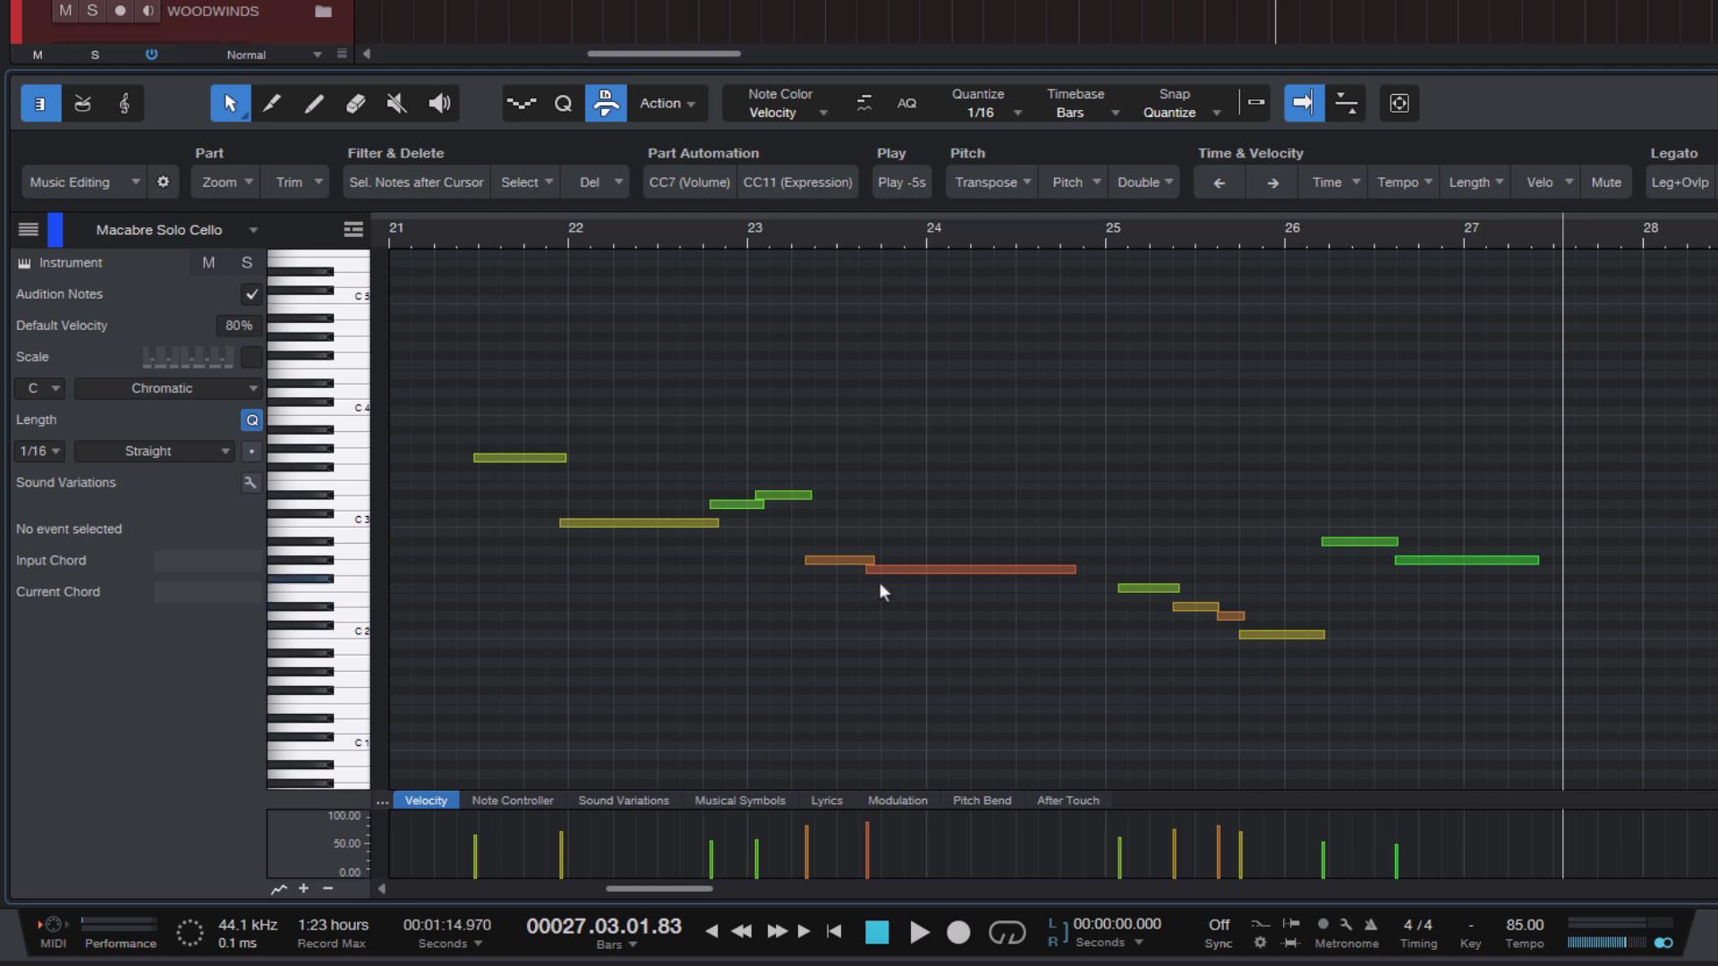
{"action": "left_click_drag", "start_coordinate": [885, 575], "coordinate": [935, 582]}
{"action": "left_click", "coordinate": [954, 643]}
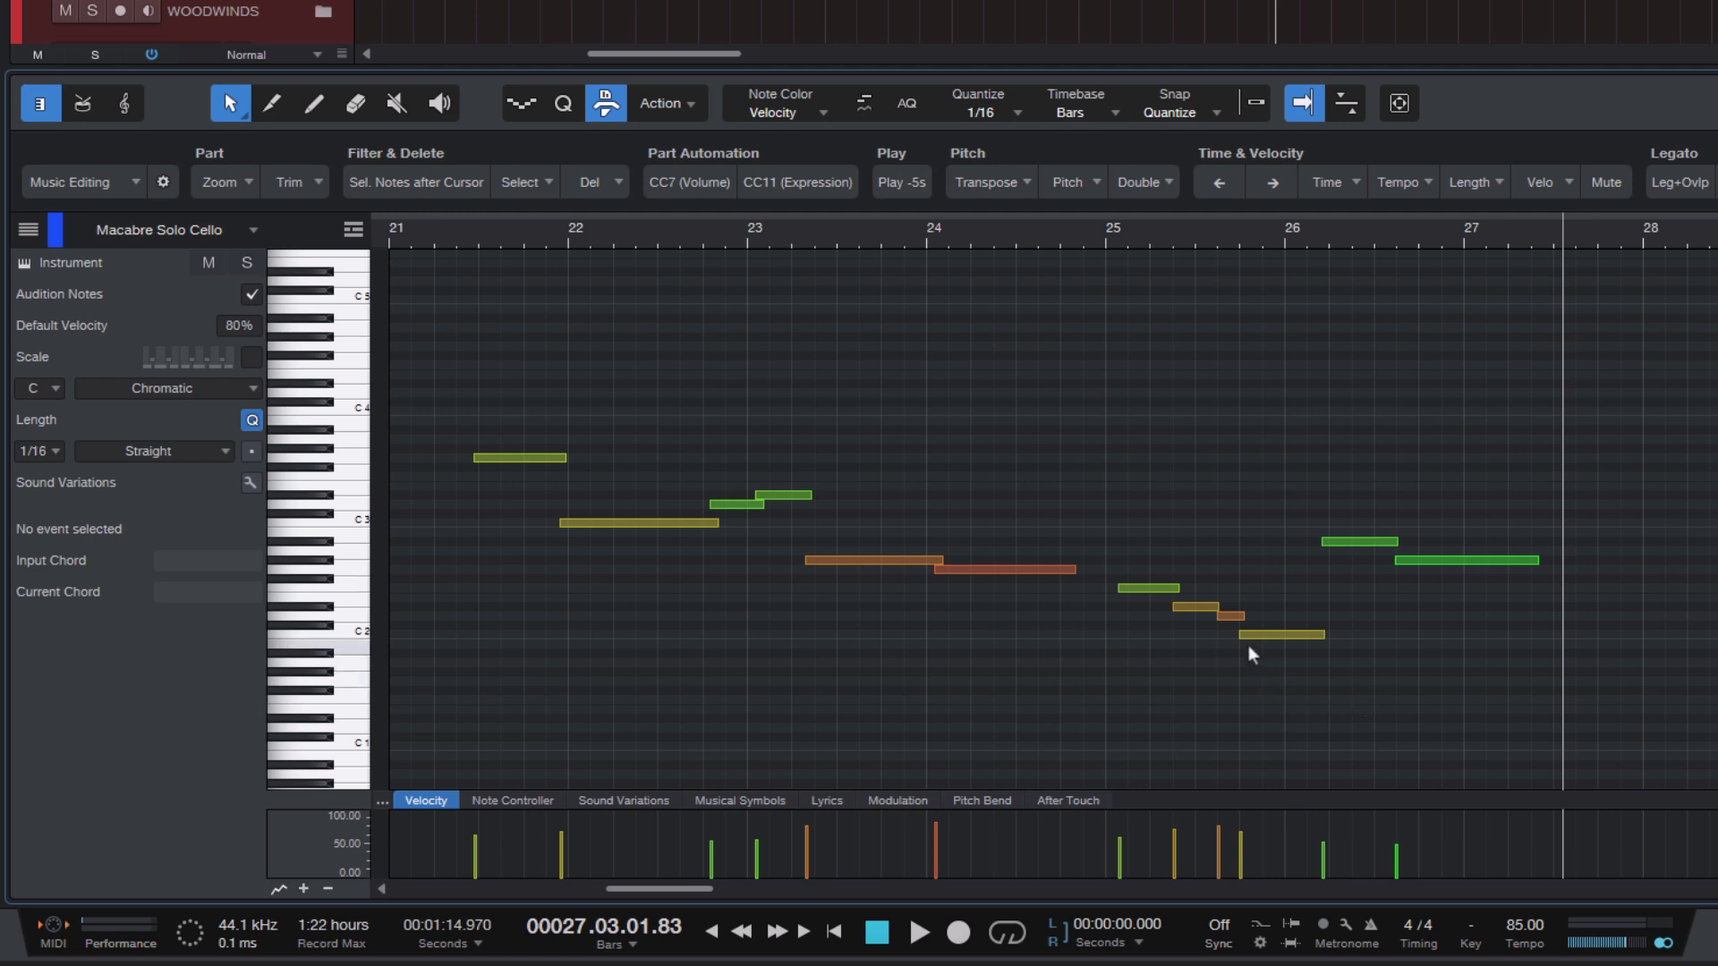
- Move the D2/C2 and the green notes' shared boundaries later
{"action": "left_click_drag", "start_coordinate": [1242, 638], "coordinate": [1265, 638]}
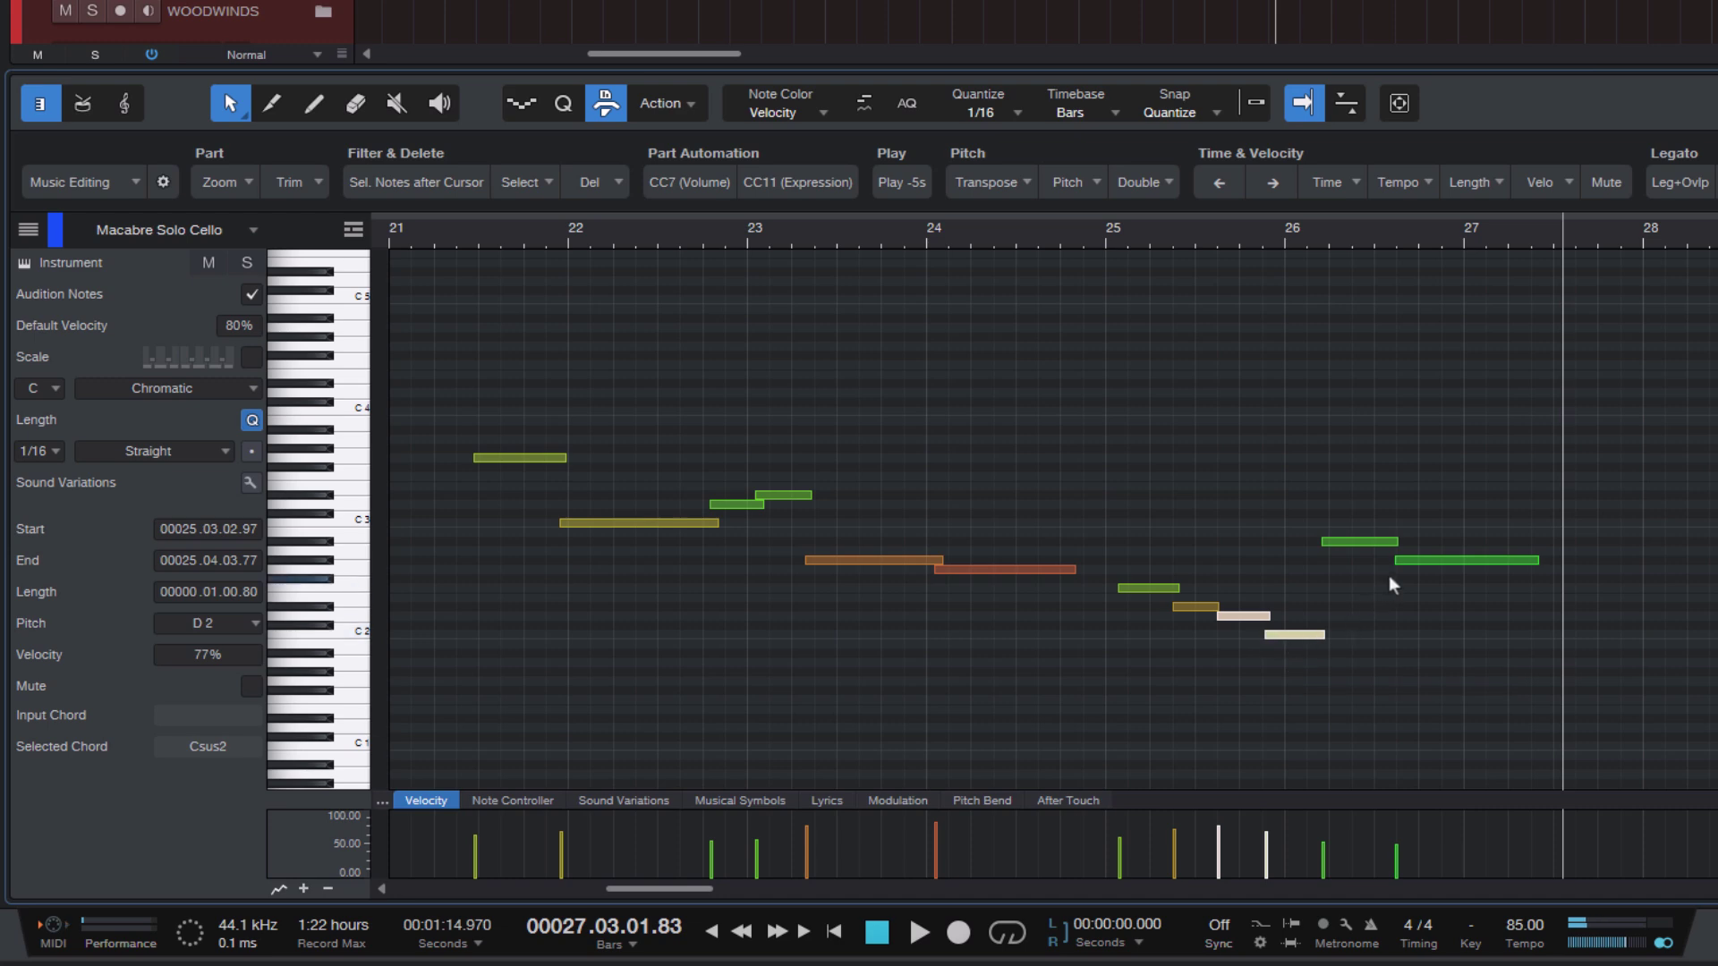
{"action": "left_click_drag", "start_coordinate": [1396, 566], "coordinate": [1424, 573]}
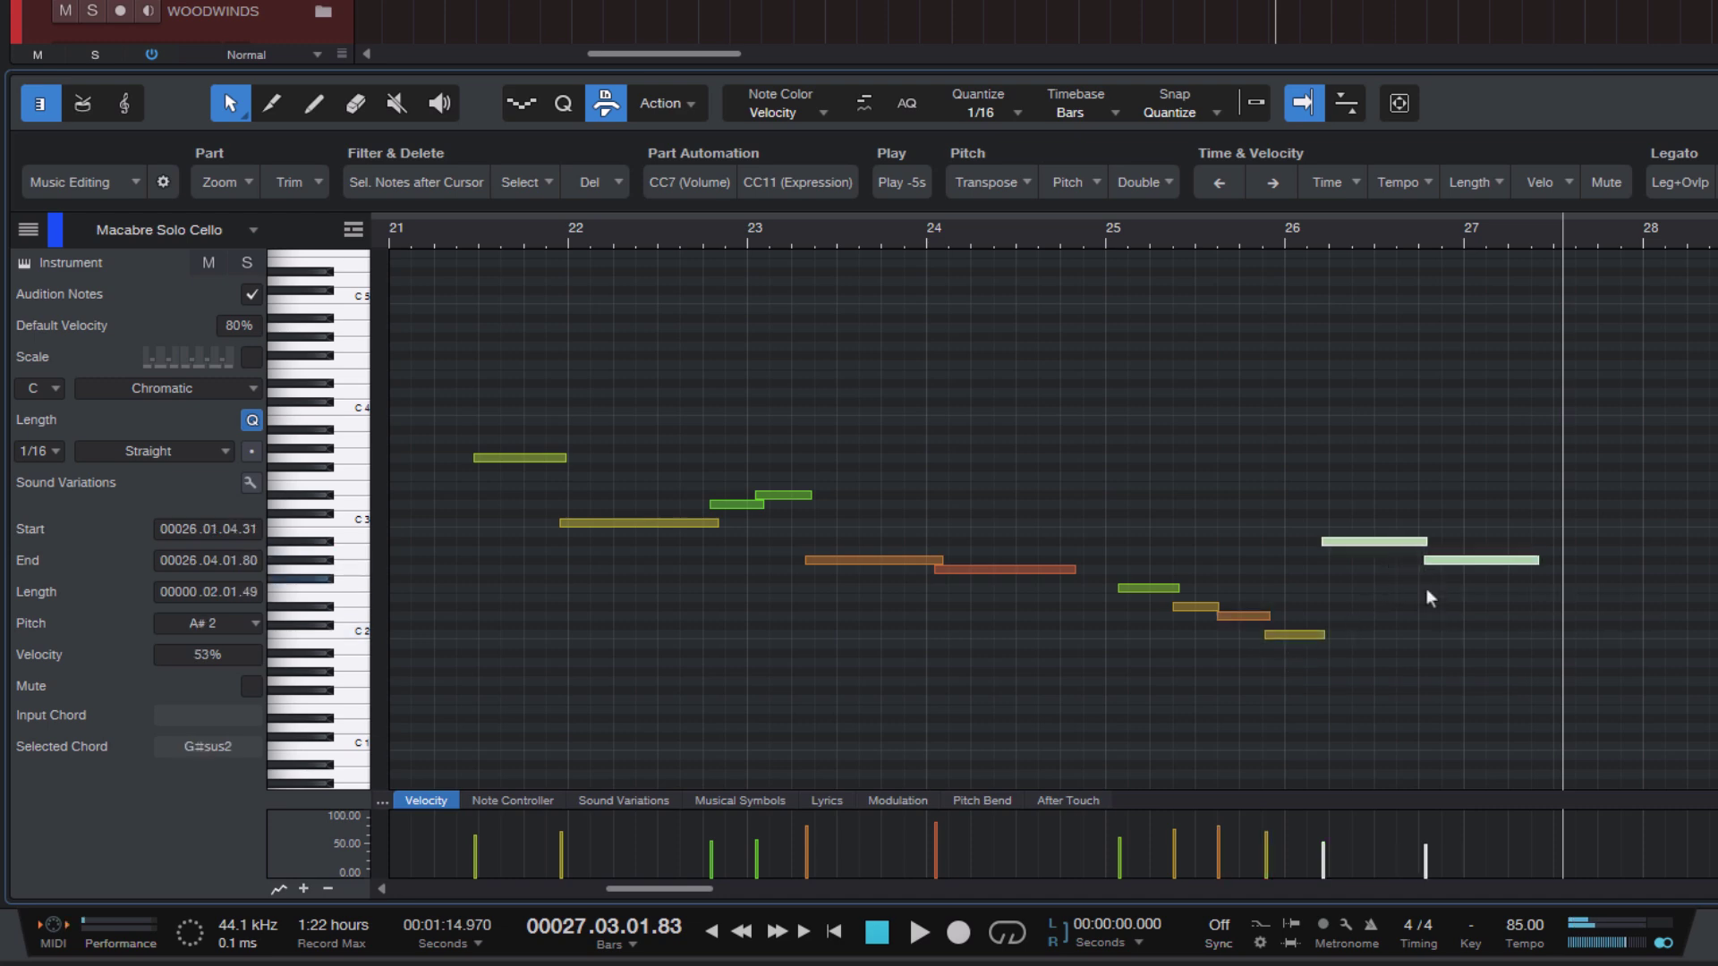
{"action": "left_click", "coordinate": [1437, 628]}
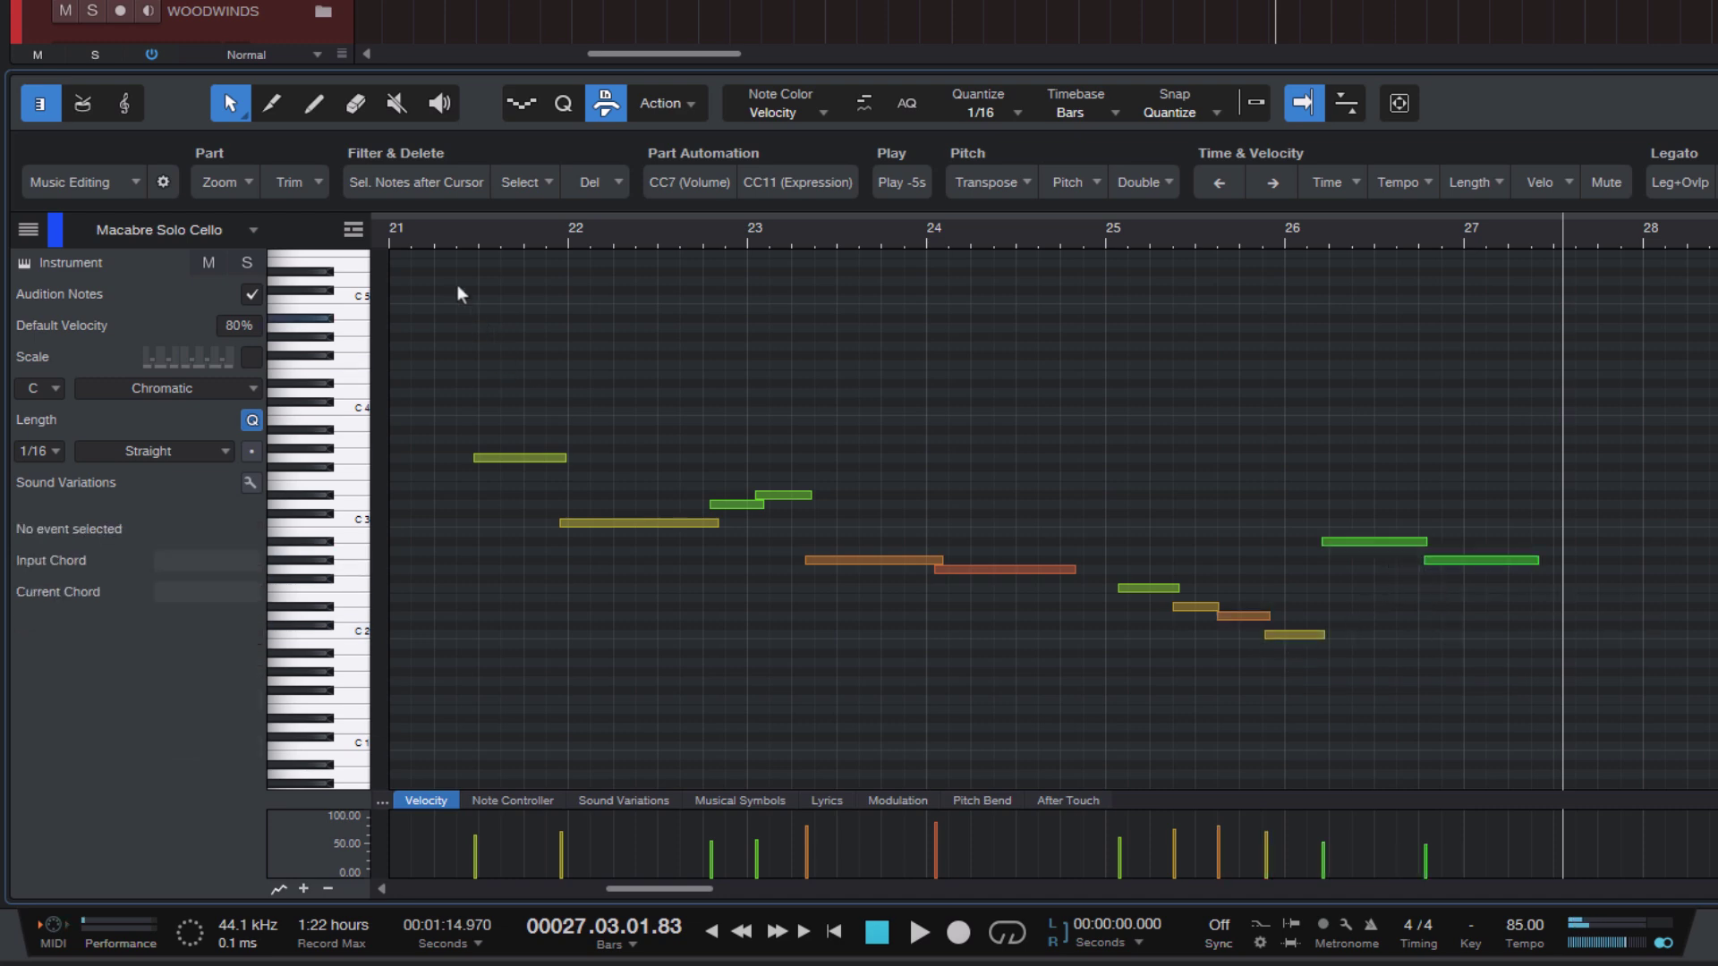
{"action": "left_click", "coordinate": [451, 231]}
{"action": "key", "text": "space"}
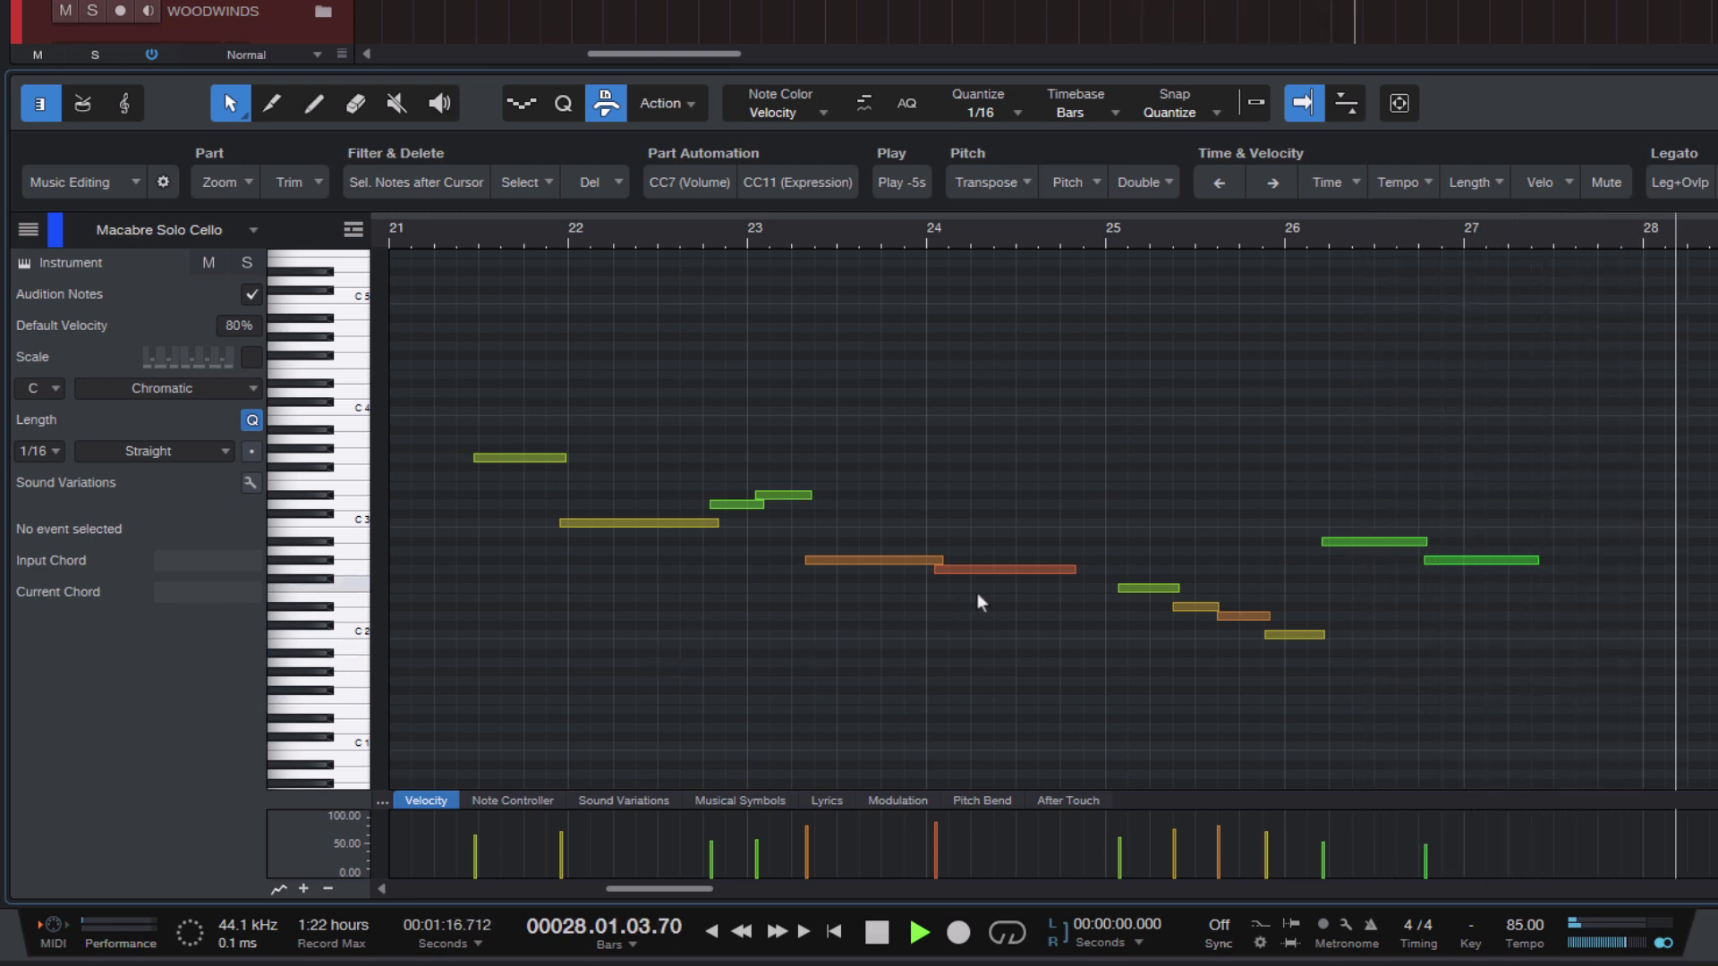
{"action": "key", "text": "space"}
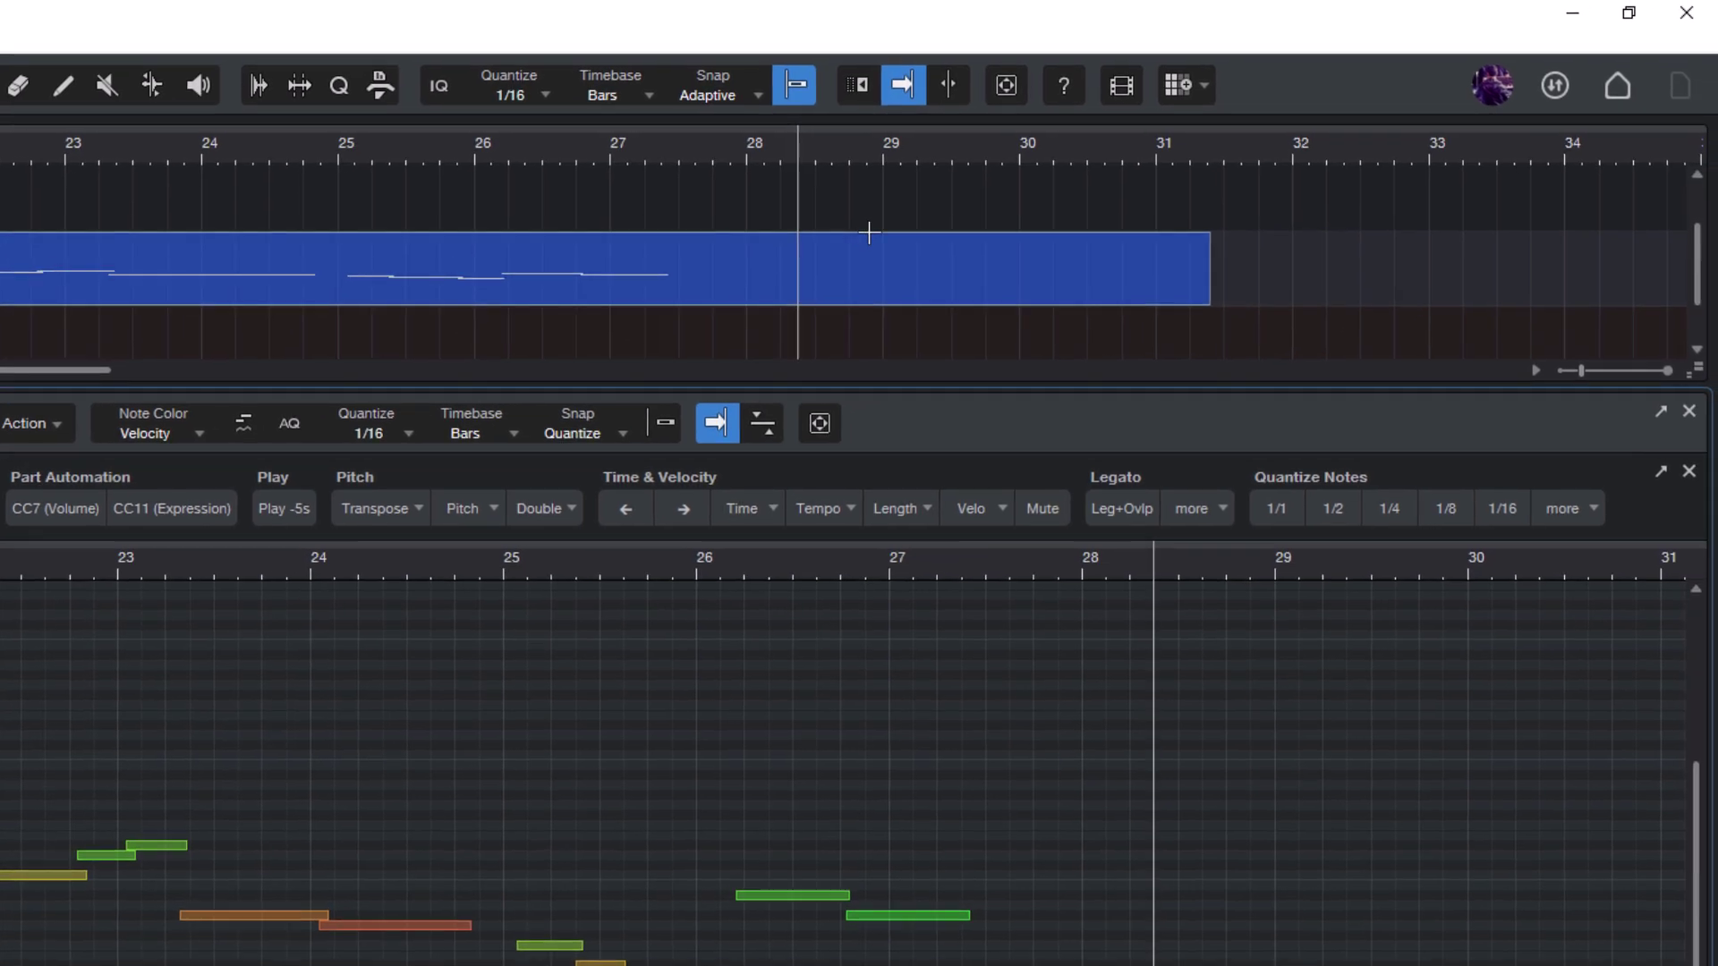
- Enable Info View, nudge the bar-24 note boundary earlier and retime the joins near bar 25
{"action": "left_click", "coordinate": [1064, 86]}
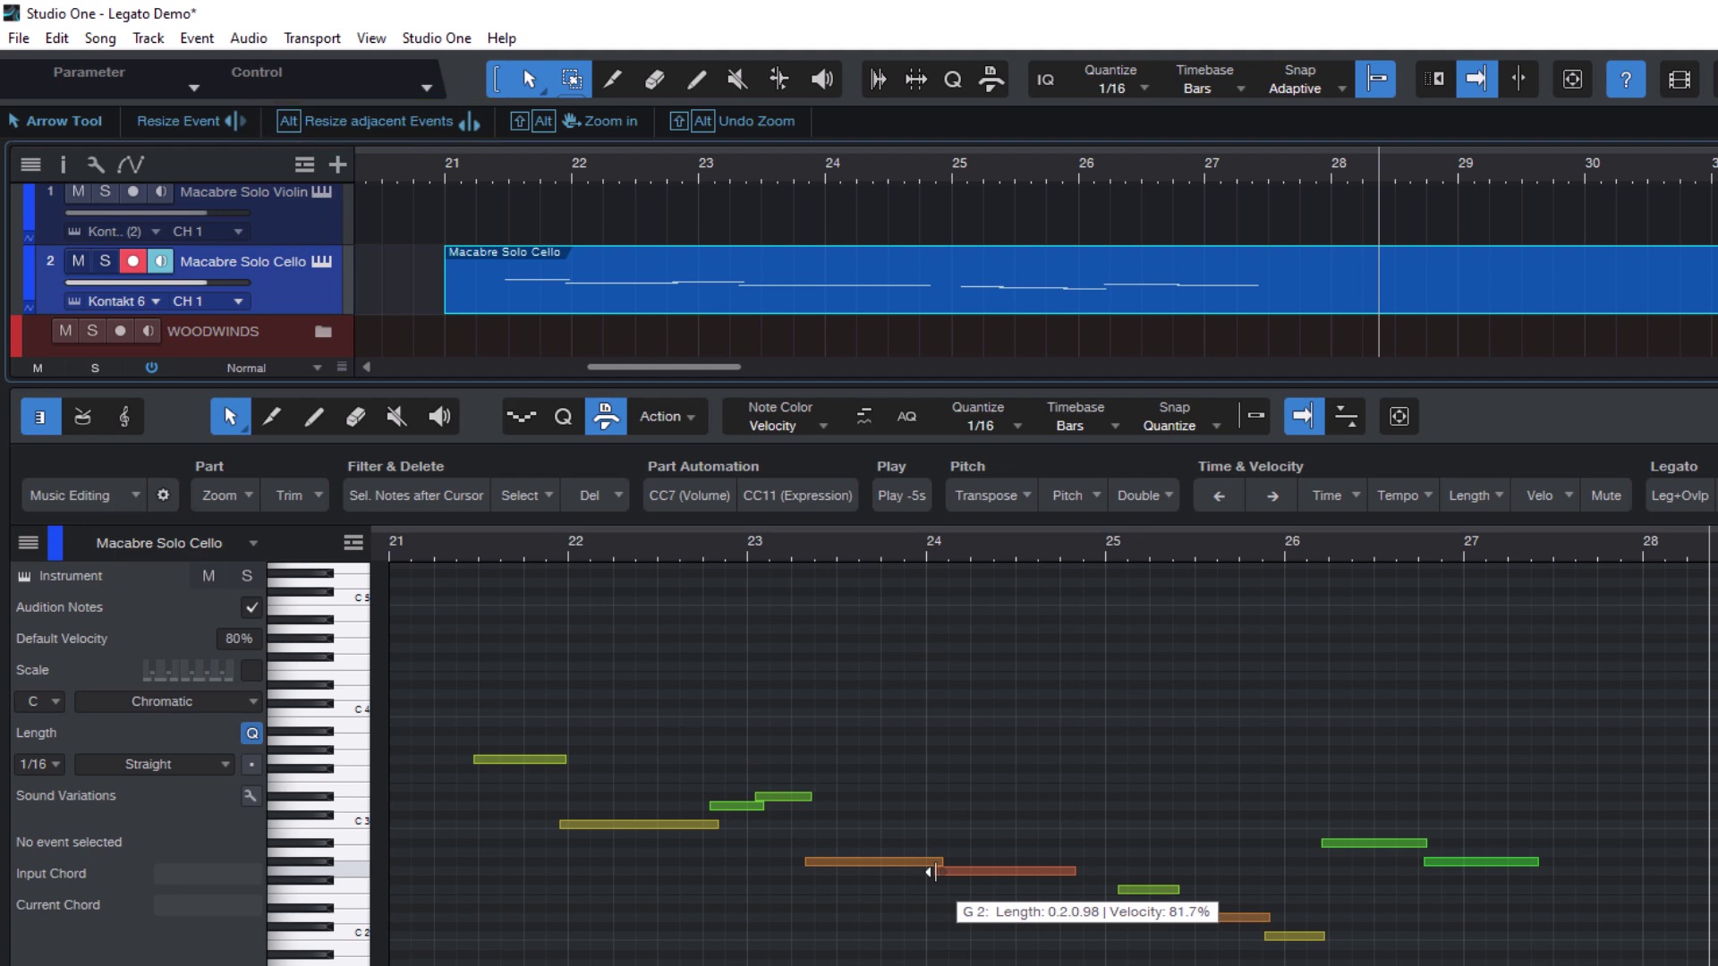
{"action": "mouse_move", "coordinate": [933, 873]}
{"action": "left_mouse_down"}
{"action": "mouse_move", "coordinate": [863, 872]}
{"action": "mouse_move", "coordinate": [922, 881]}
{"action": "left_mouse_up"}
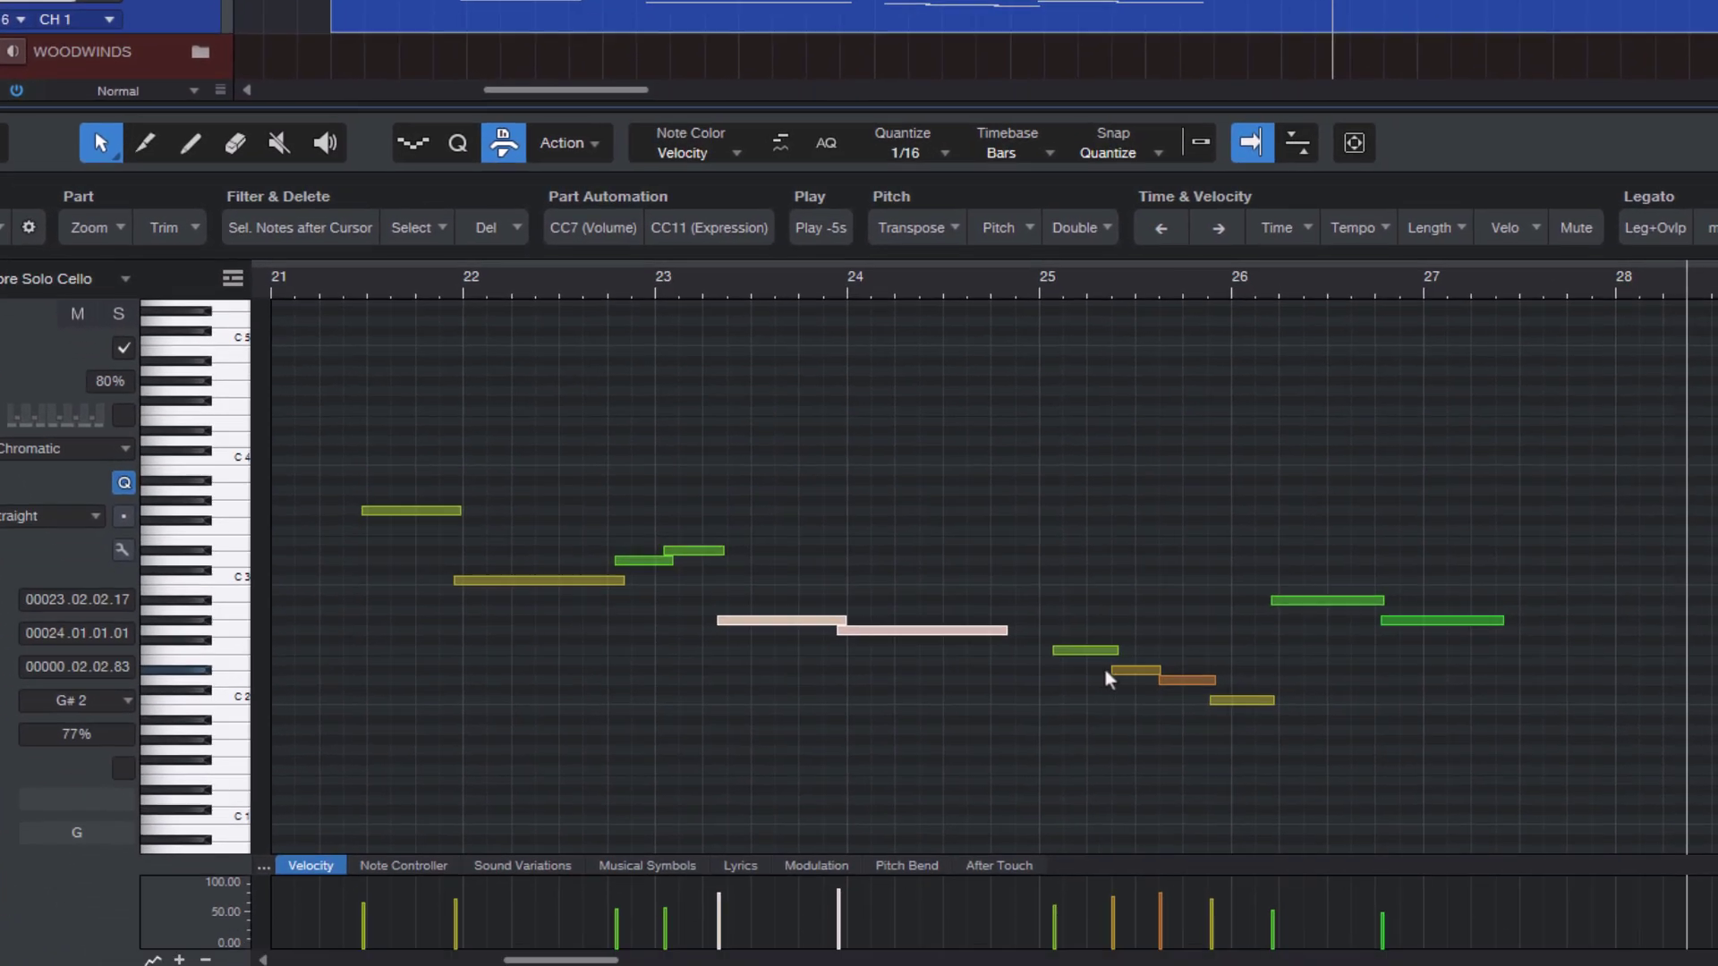
{"action": "left_click_drag", "start_coordinate": [1110, 680], "coordinate": [1323, 690]}
{"action": "left_click", "coordinate": [1490, 432]}
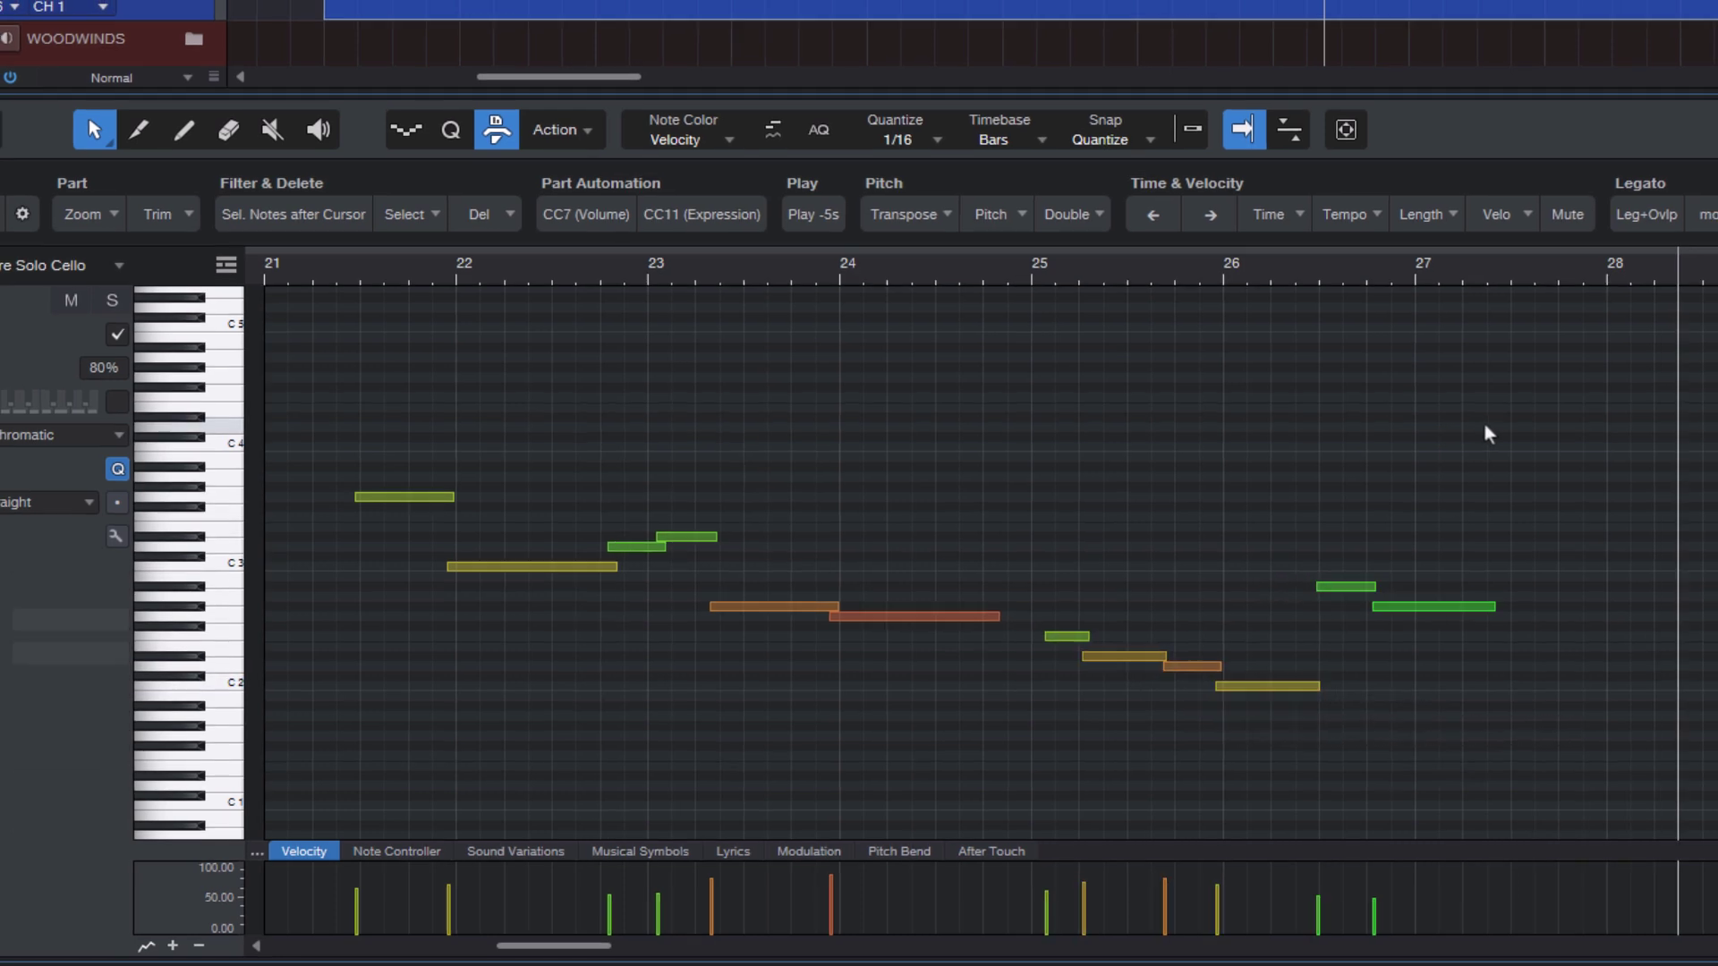